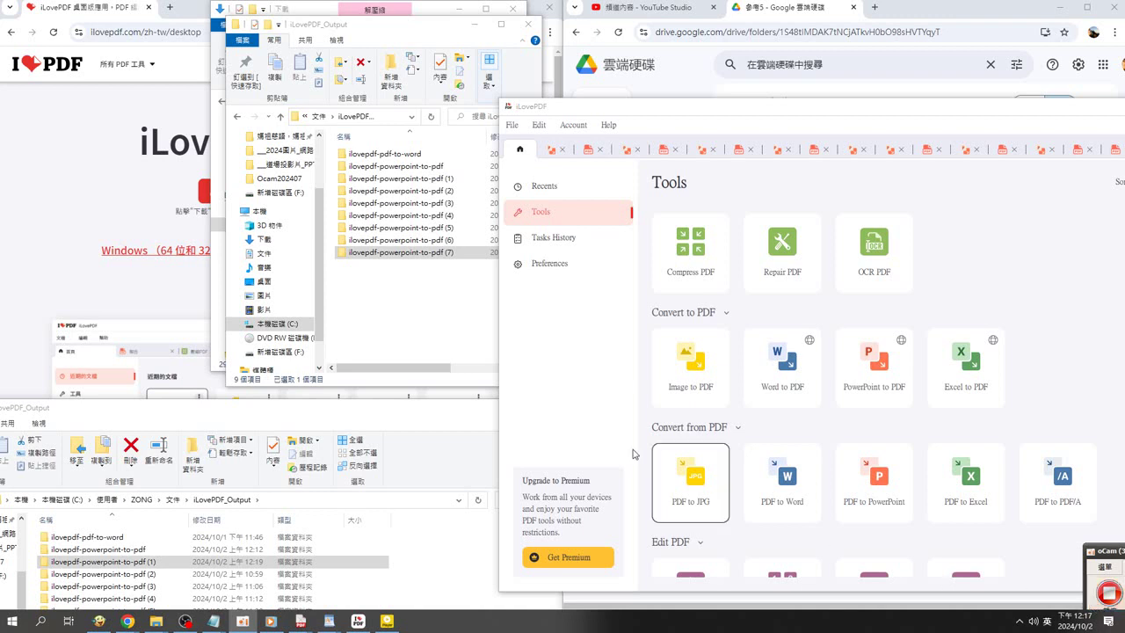
Open PowerPoint to PDF and load every .ppt file from the 參考9 folder, 30 files.
{"action": "left_click", "coordinate": [879, 381]}
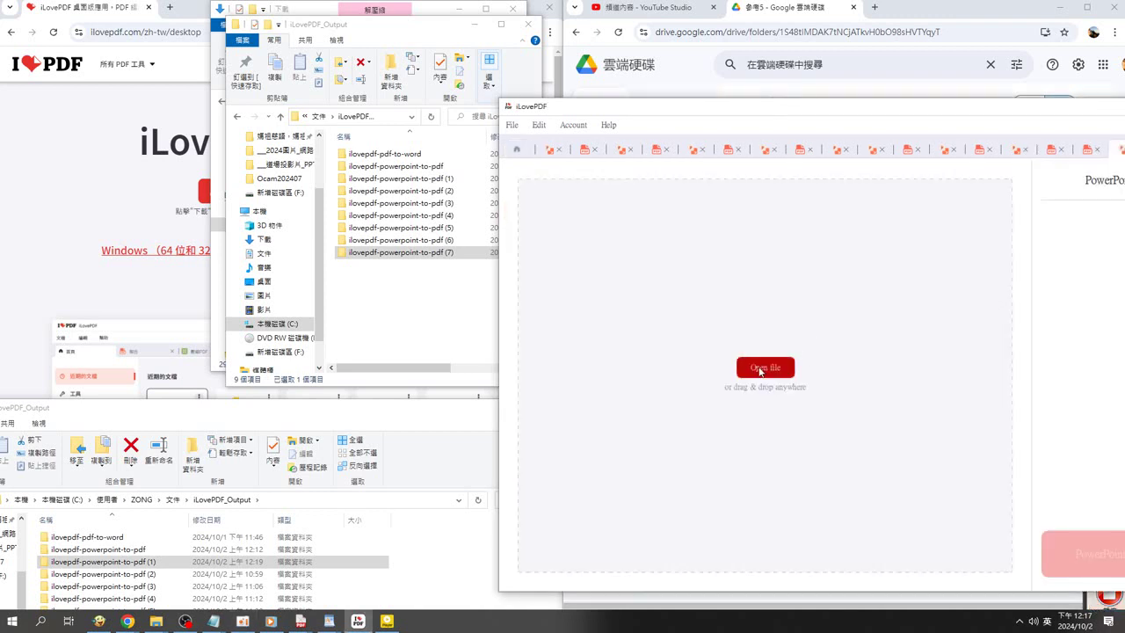
{"action": "left_click", "coordinate": [764, 369]}
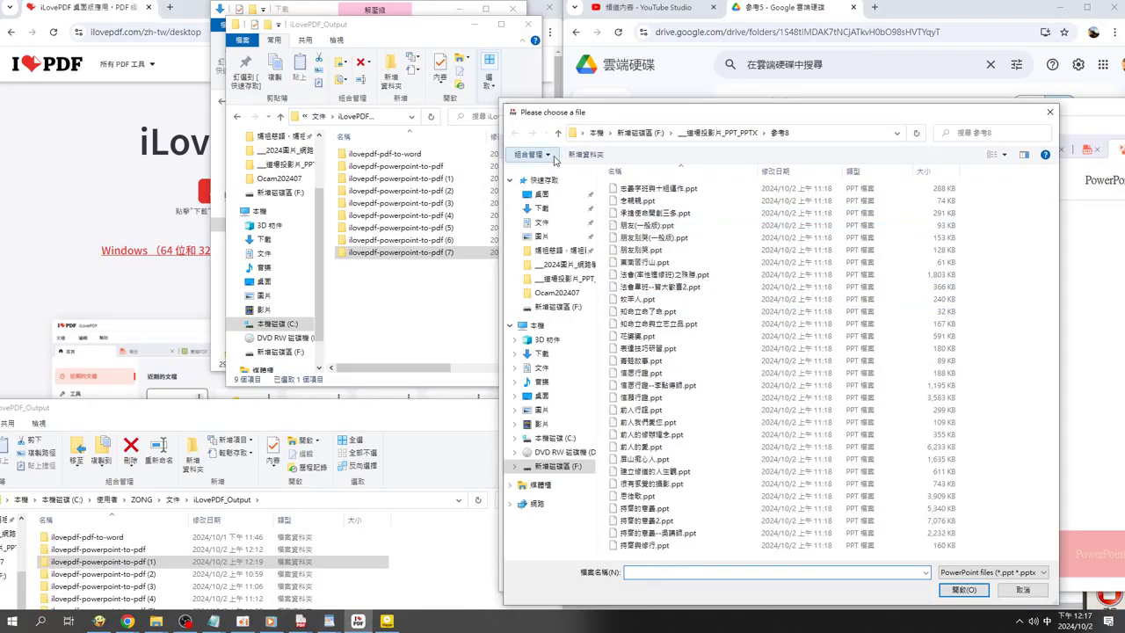
{"action": "left_click", "coordinate": [558, 133]}
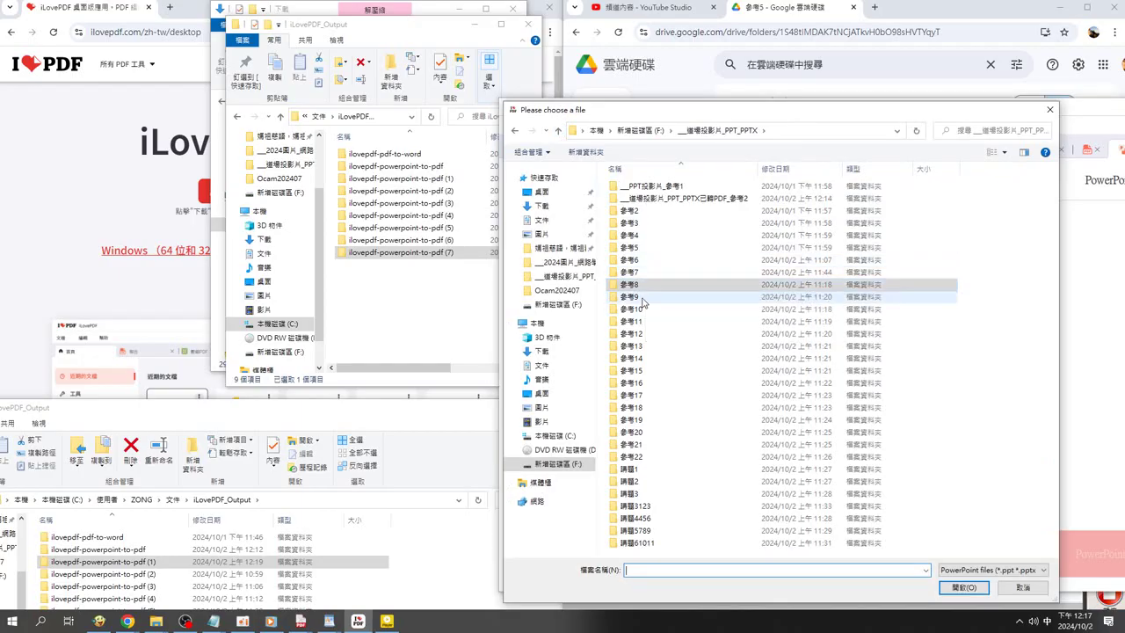
{"action": "double_click", "coordinate": [642, 299]}
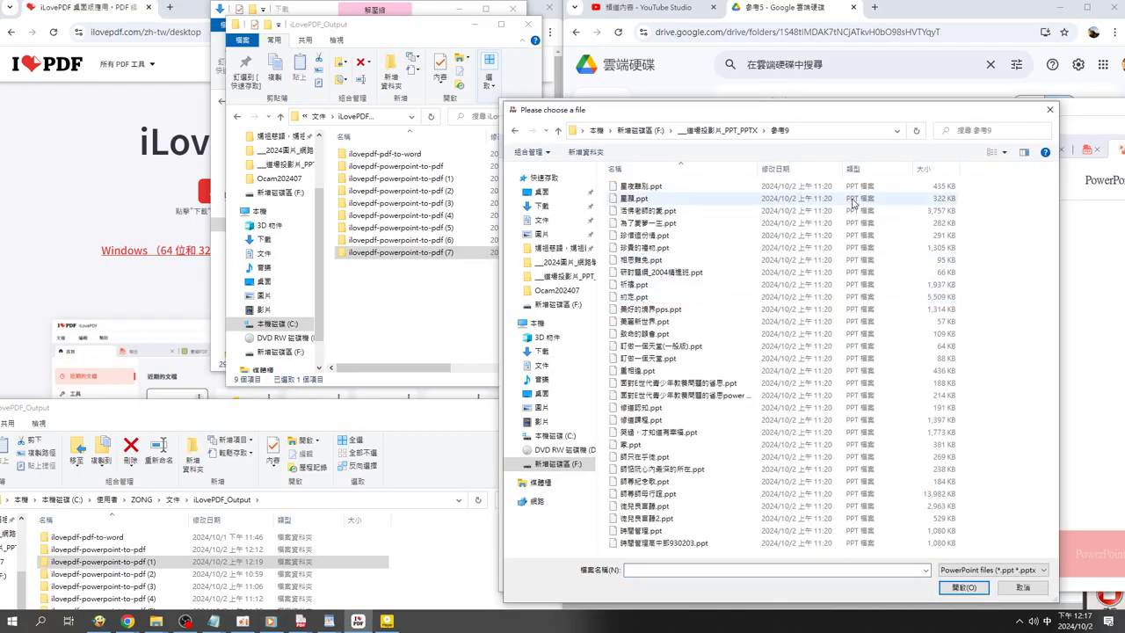
{"action": "key", "text": "ctrl+a"}
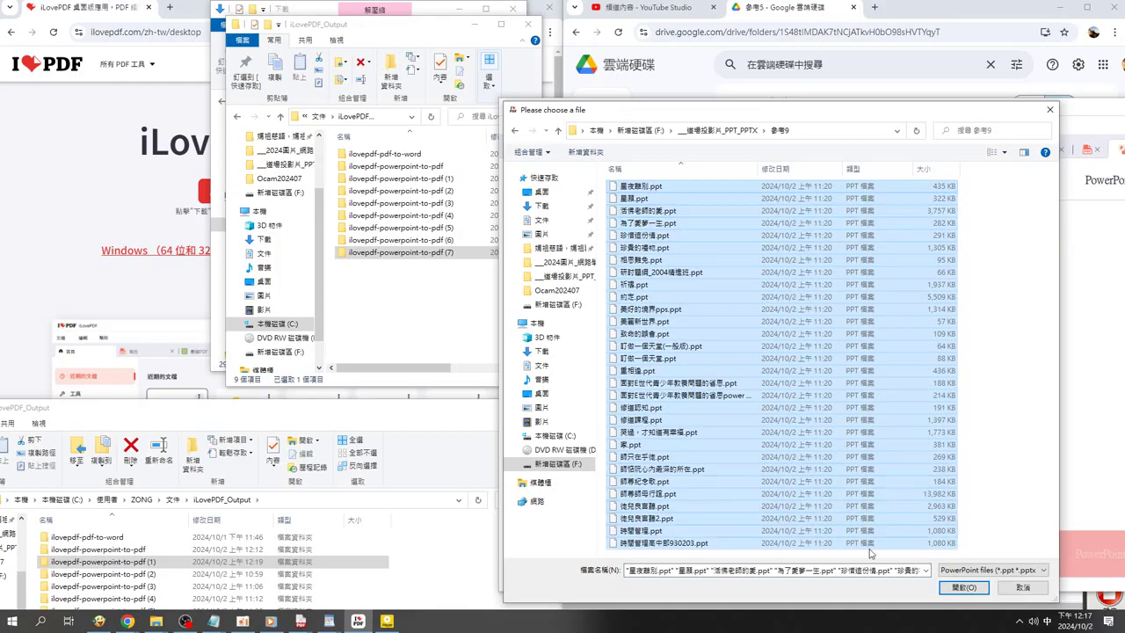
{"action": "left_click", "coordinate": [964, 587]}
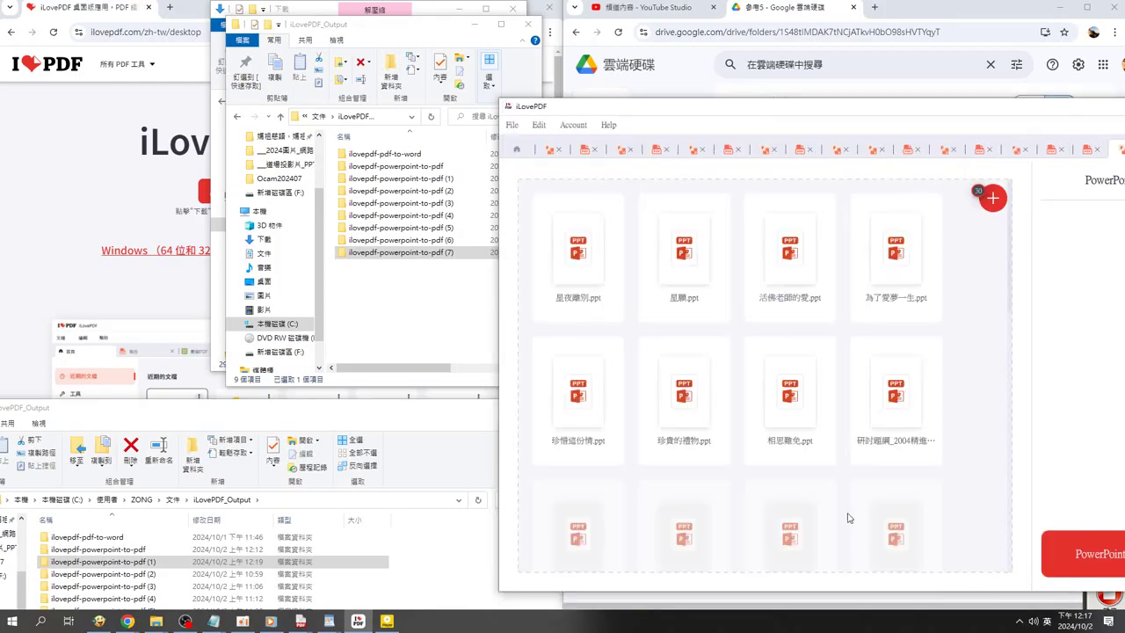
Start converting all 30 files to PDF and scroll through the queued task list.
{"action": "left_click", "coordinate": [1087, 562]}
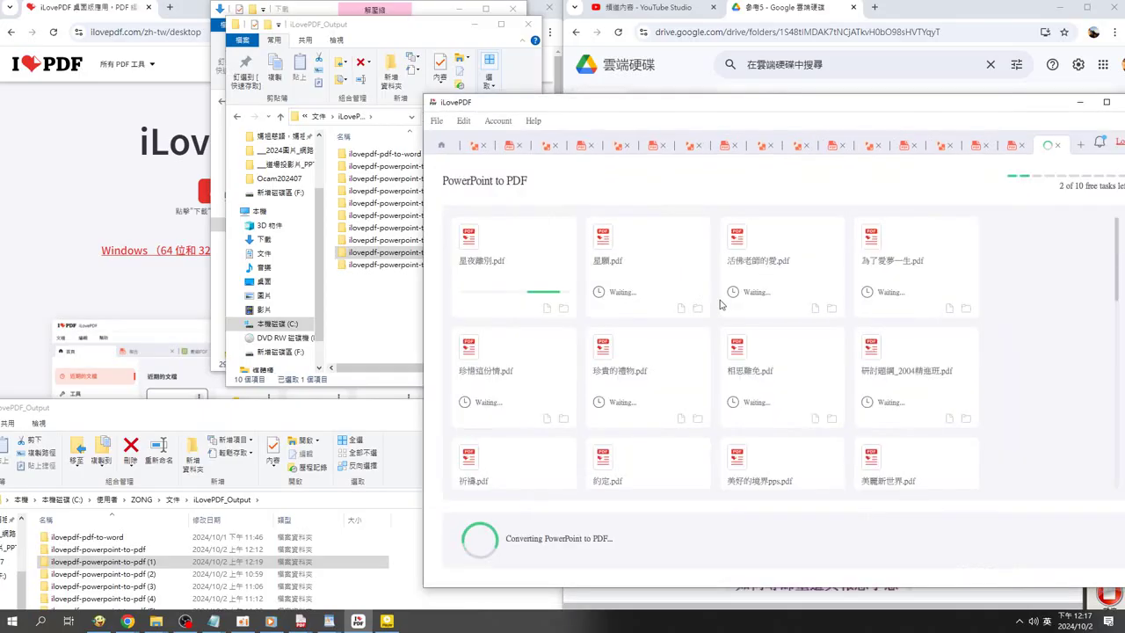
{"action": "scroll", "coordinate": [782, 319], "scroll_direction": "down", "scroll_amount": 3}
{"action": "scroll", "coordinate": [803, 302], "scroll_direction": "down", "scroll_amount": 3}
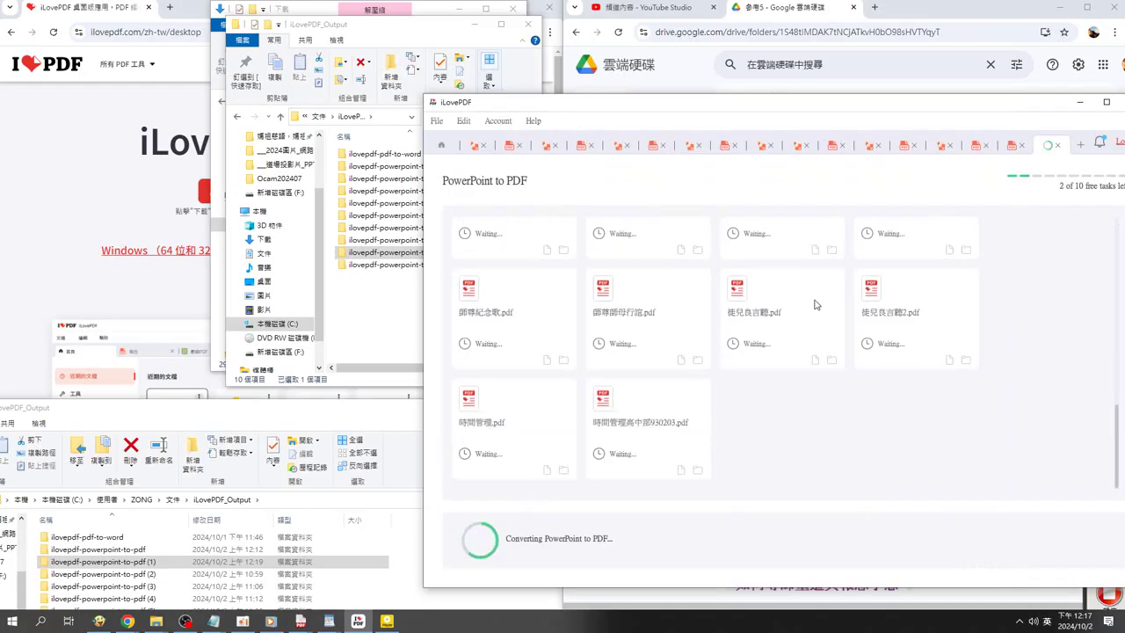
{"action": "scroll", "coordinate": [815, 304], "scroll_direction": "up", "scroll_amount": 3}
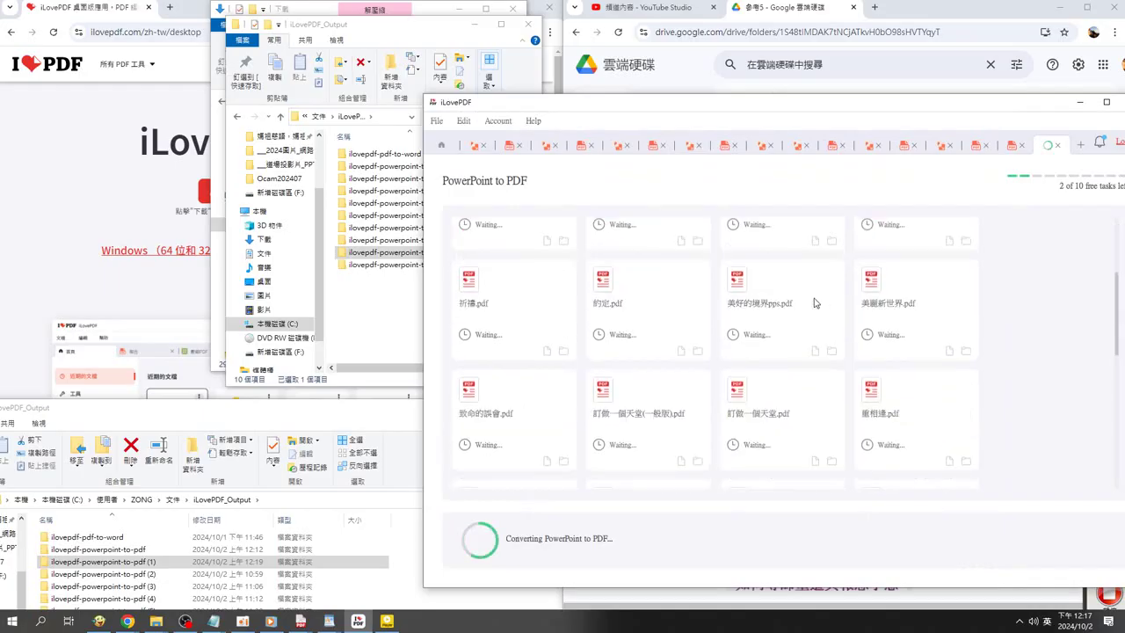
{"action": "scroll", "coordinate": [815, 302], "scroll_direction": "up", "scroll_amount": 3}
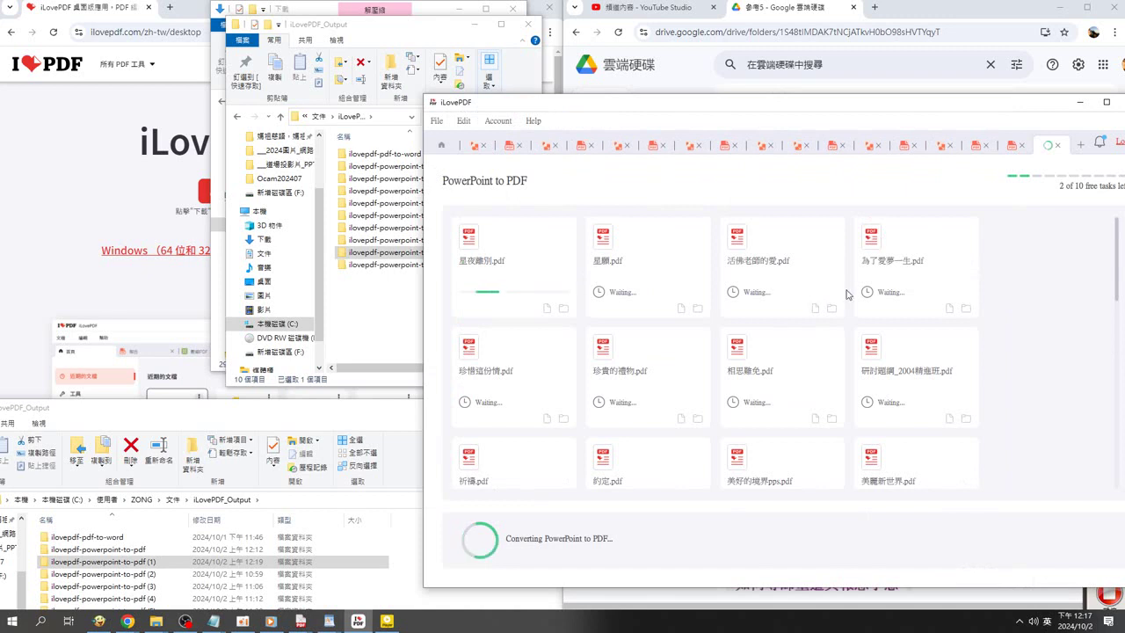
{"action": "scroll", "coordinate": [846, 294], "scroll_direction": "down", "scroll_amount": 3}
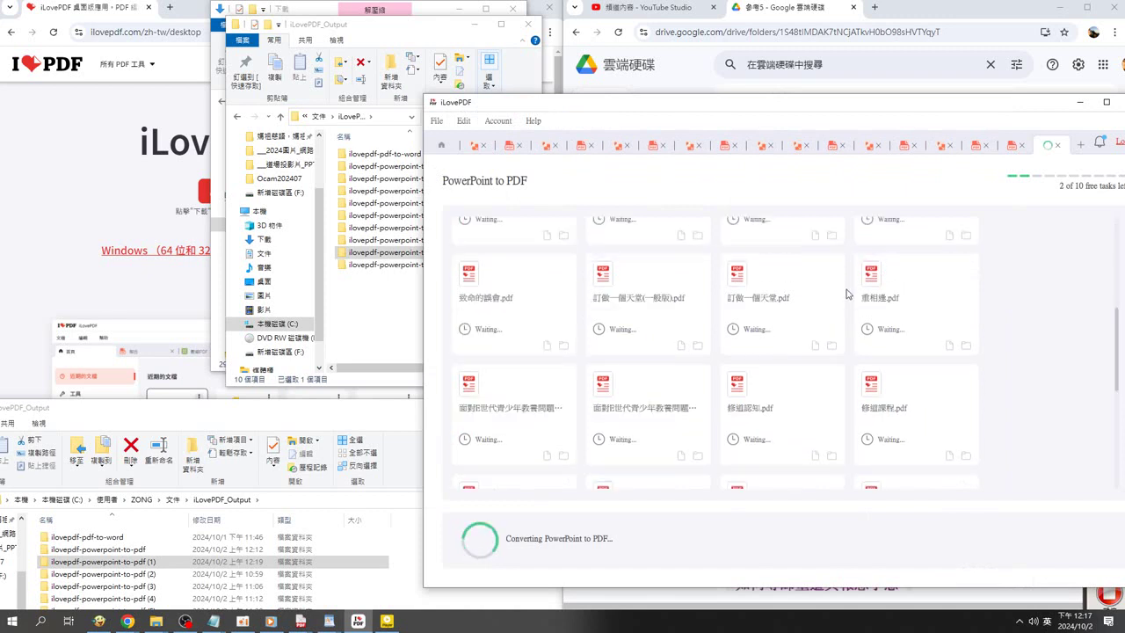
{"action": "scroll", "coordinate": [846, 293], "scroll_direction": "down", "scroll_amount": 5}
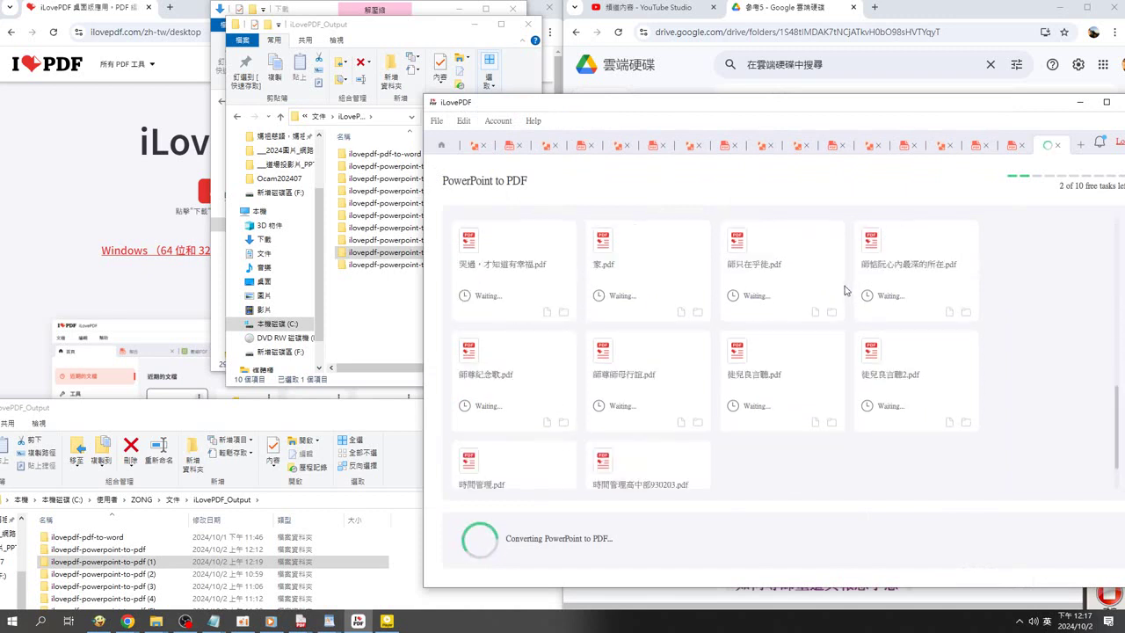
{"action": "scroll", "coordinate": [847, 291], "scroll_direction": "down", "scroll_amount": 1}
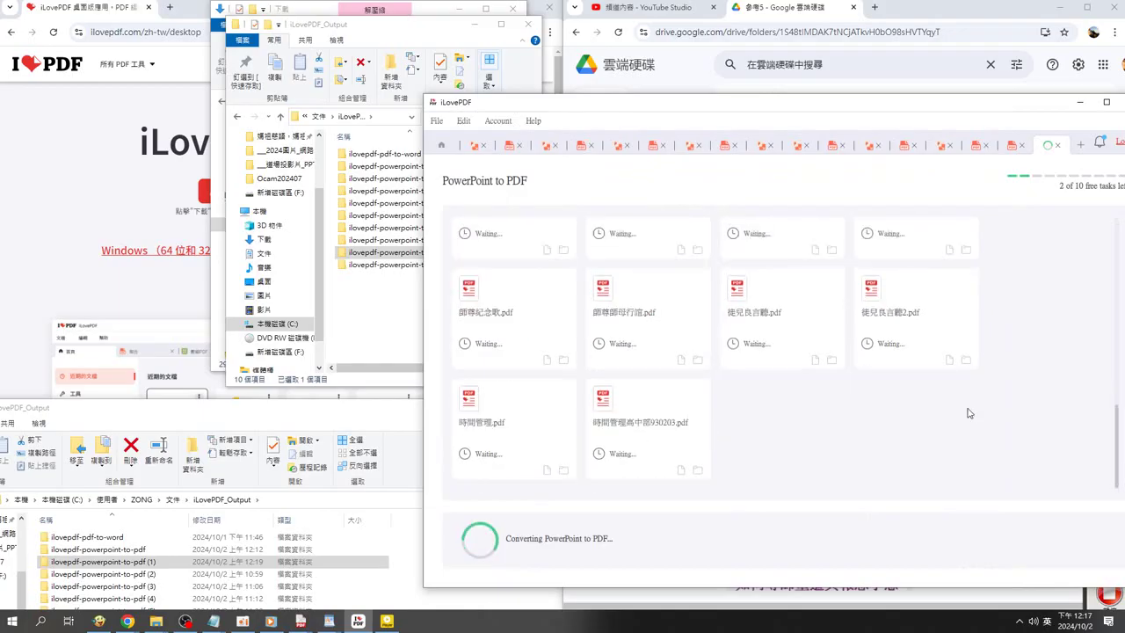
Scroll the task list back to the top and shift the iLovePDF window right while conversion runs.
{"action": "left_click_drag", "start_coordinate": [1117, 444], "coordinate": [1117, 234]}
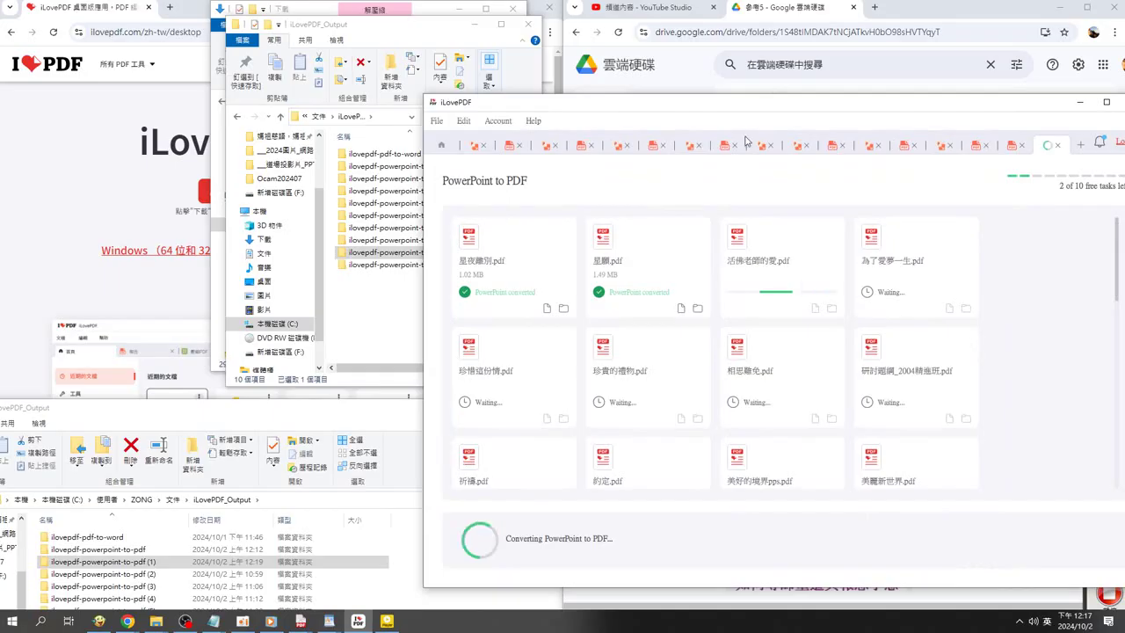
{"action": "mouse_move", "coordinate": [736, 115]}
{"action": "left_mouse_down"}
{"action": "mouse_move", "coordinate": [876, 109]}
{"action": "mouse_move", "coordinate": [862, 105]}
{"action": "left_mouse_up"}
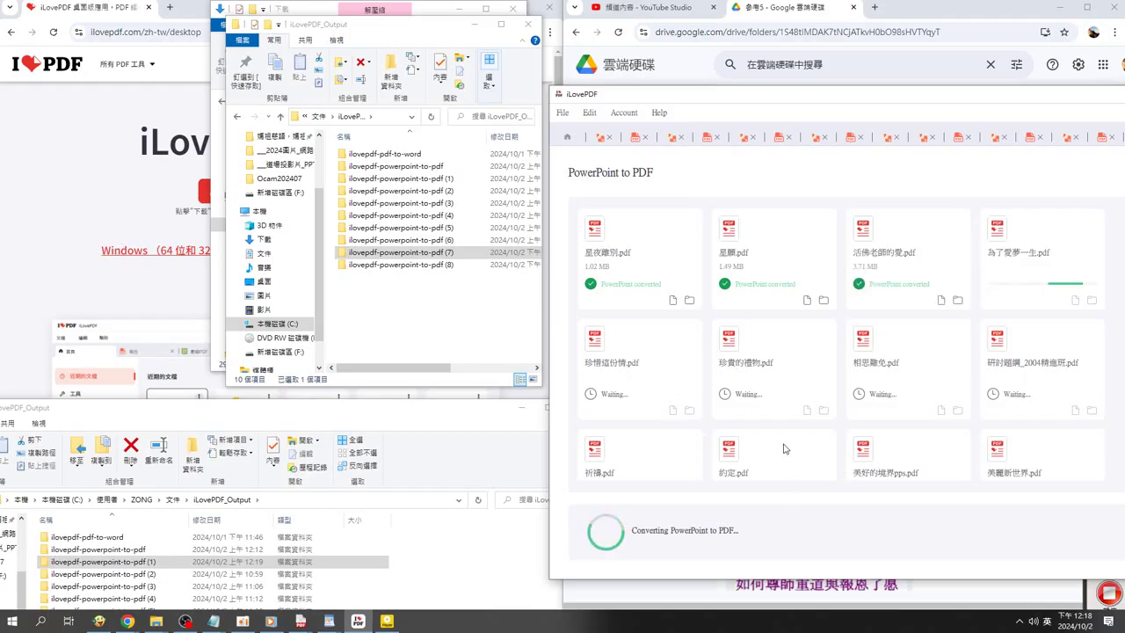
{"action": "scroll", "coordinate": [786, 449], "scroll_direction": "down", "scroll_amount": 3}
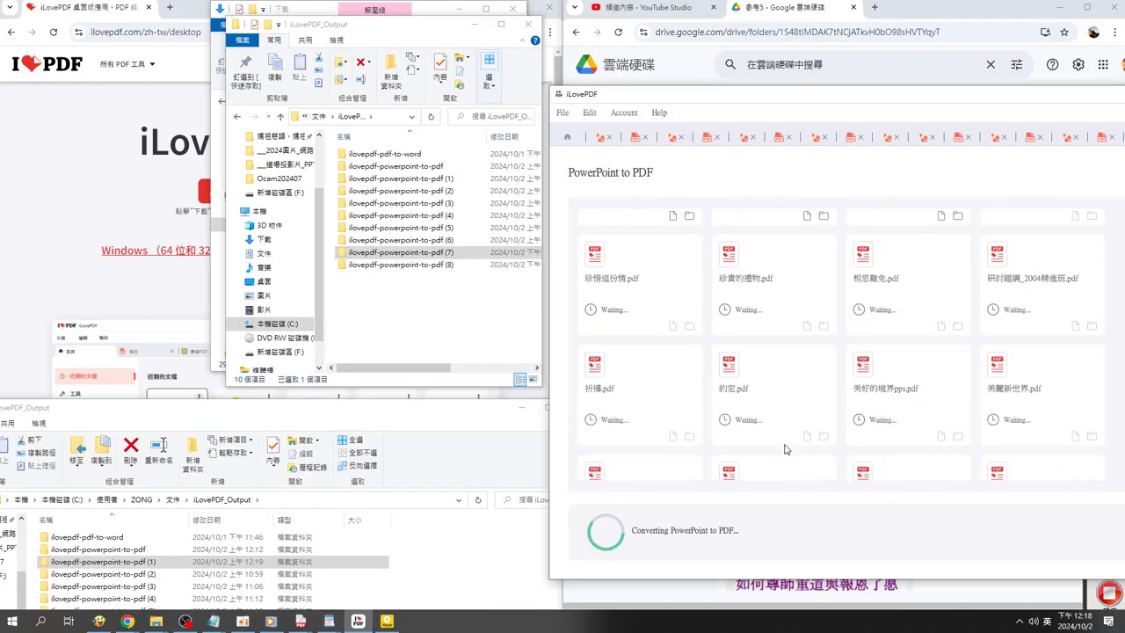
{"action": "scroll", "coordinate": [785, 449], "scroll_direction": "up", "scroll_amount": 1}
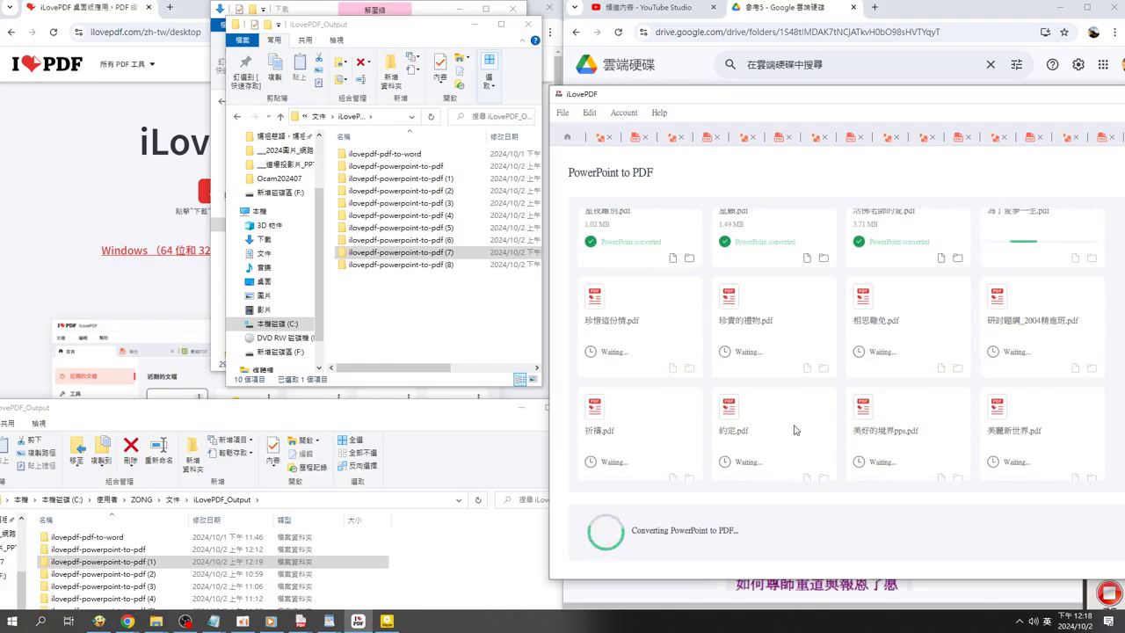
{"action": "scroll", "coordinate": [796, 419], "scroll_direction": "up", "scroll_amount": 1}
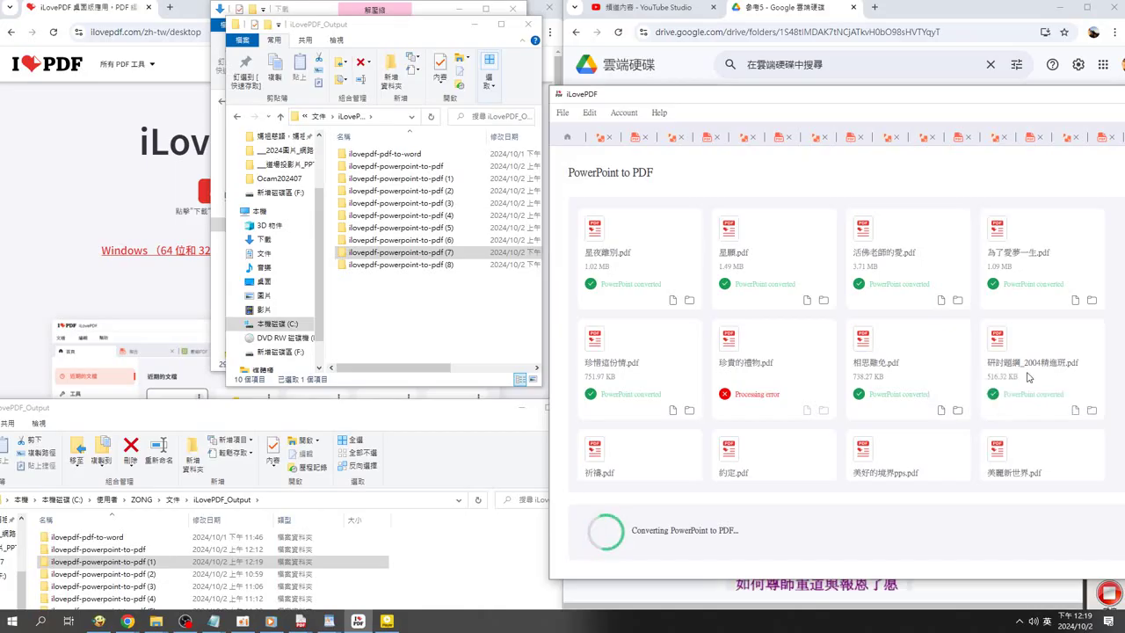
Open the converted 研討題綱_2004精進班 PDF and scroll to its sixth page, the table slide.
{"action": "left_click", "coordinate": [1075, 410]}
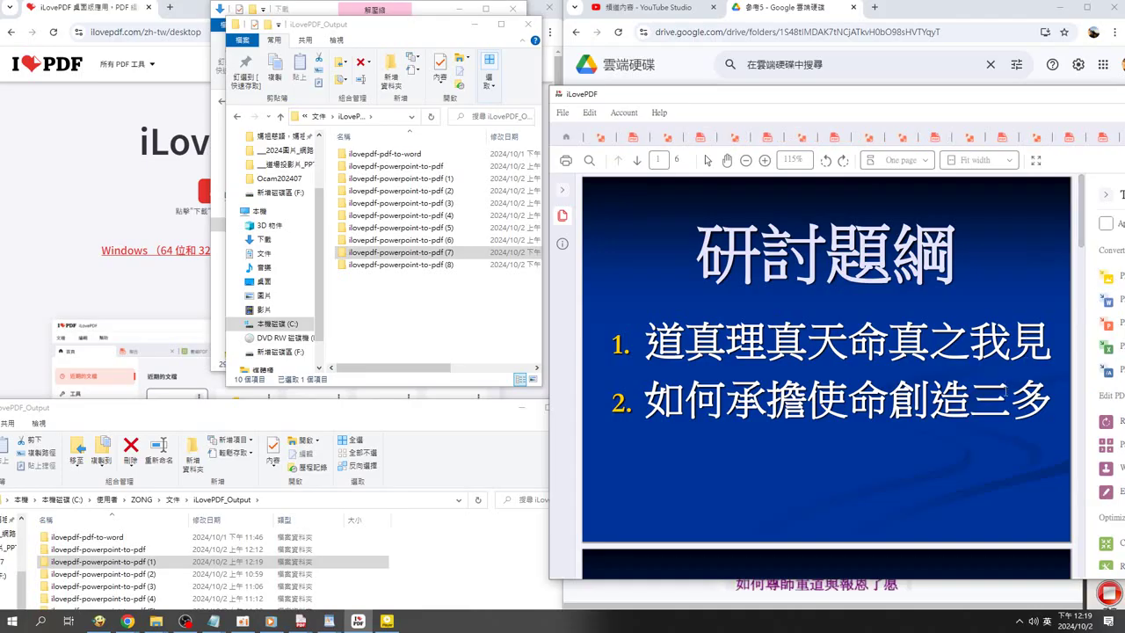
{"action": "scroll", "coordinate": [1009, 396], "scroll_direction": "down", "scroll_amount": 1}
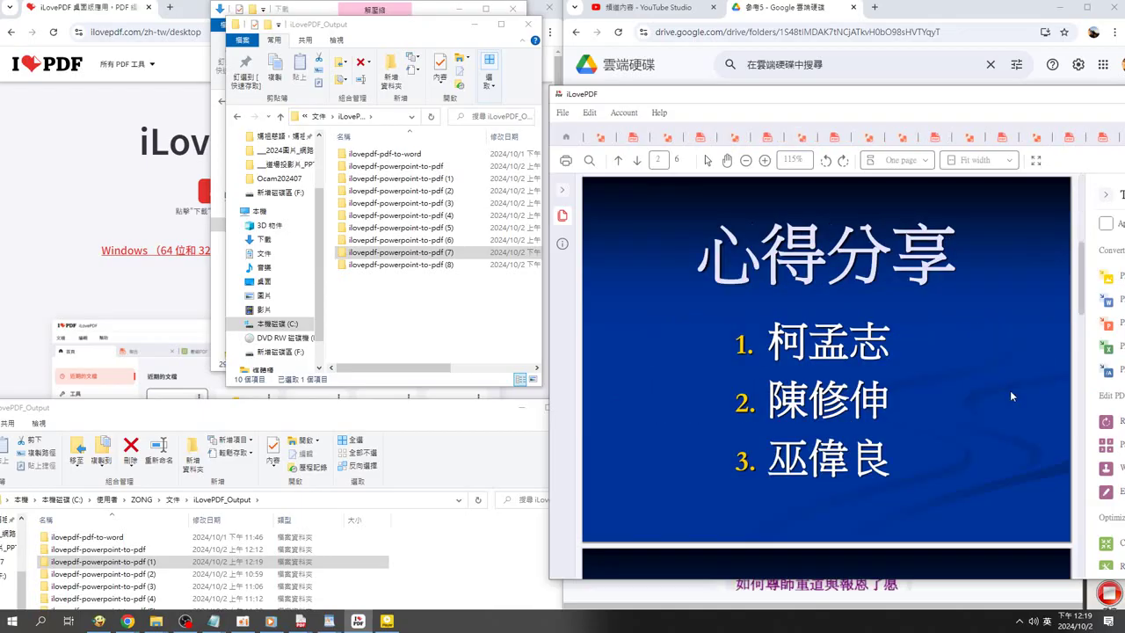
{"action": "scroll", "coordinate": [1010, 395], "scroll_direction": "down", "scroll_amount": 1}
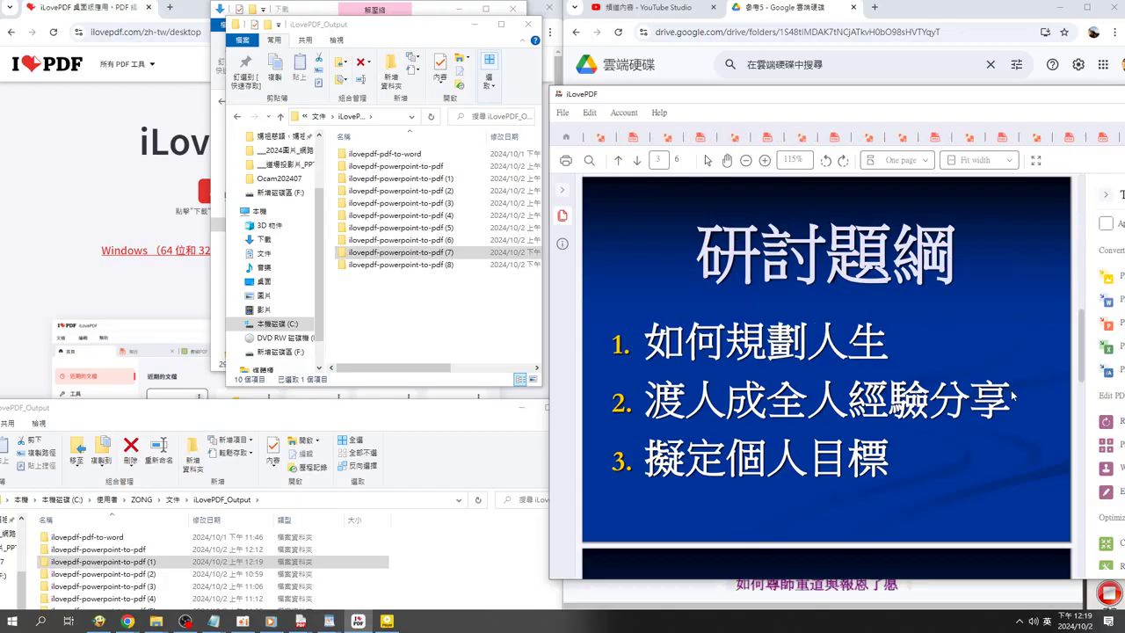
{"action": "scroll", "coordinate": [1012, 396], "scroll_direction": "down", "scroll_amount": 1}
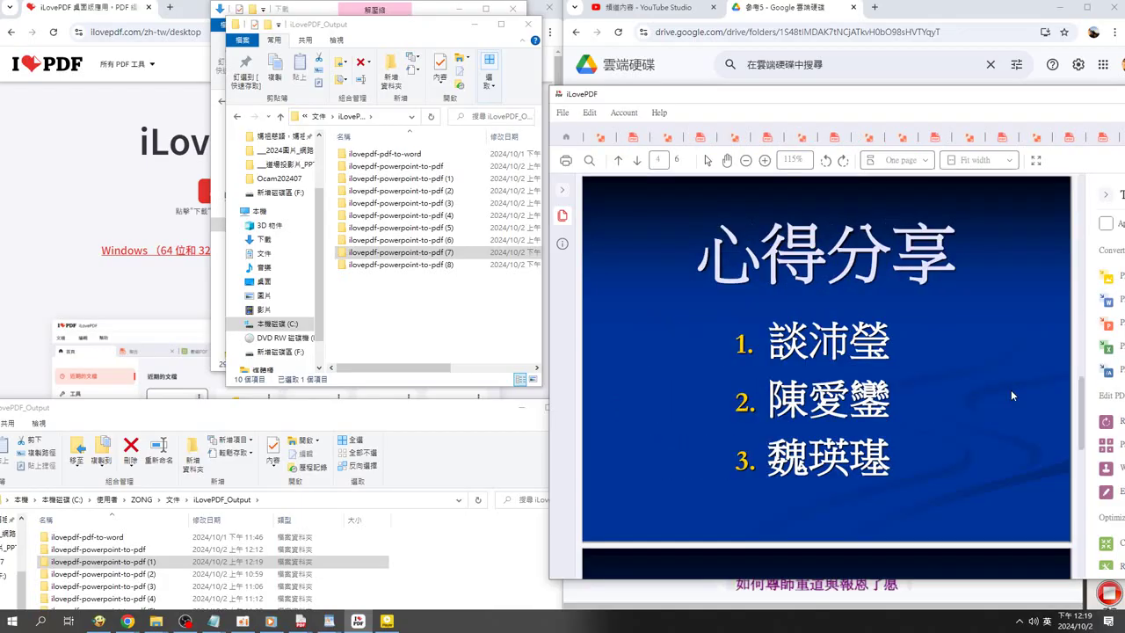
{"action": "scroll", "coordinate": [1011, 396], "scroll_direction": "down", "scroll_amount": 1}
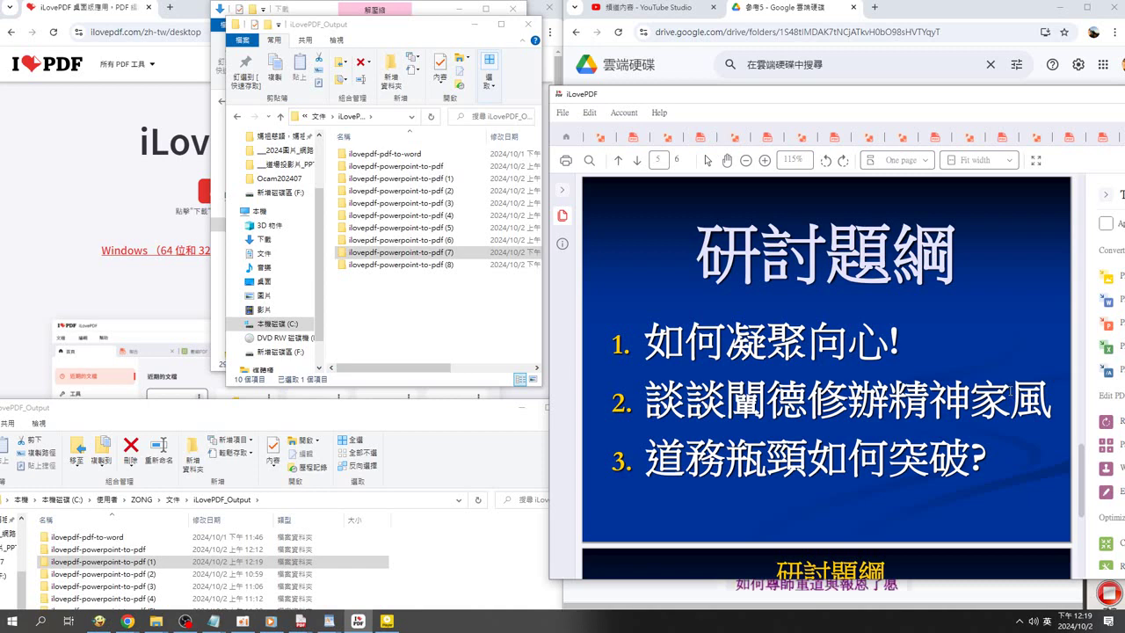
{"action": "scroll", "coordinate": [1010, 391], "scroll_direction": "down", "scroll_amount": 3}
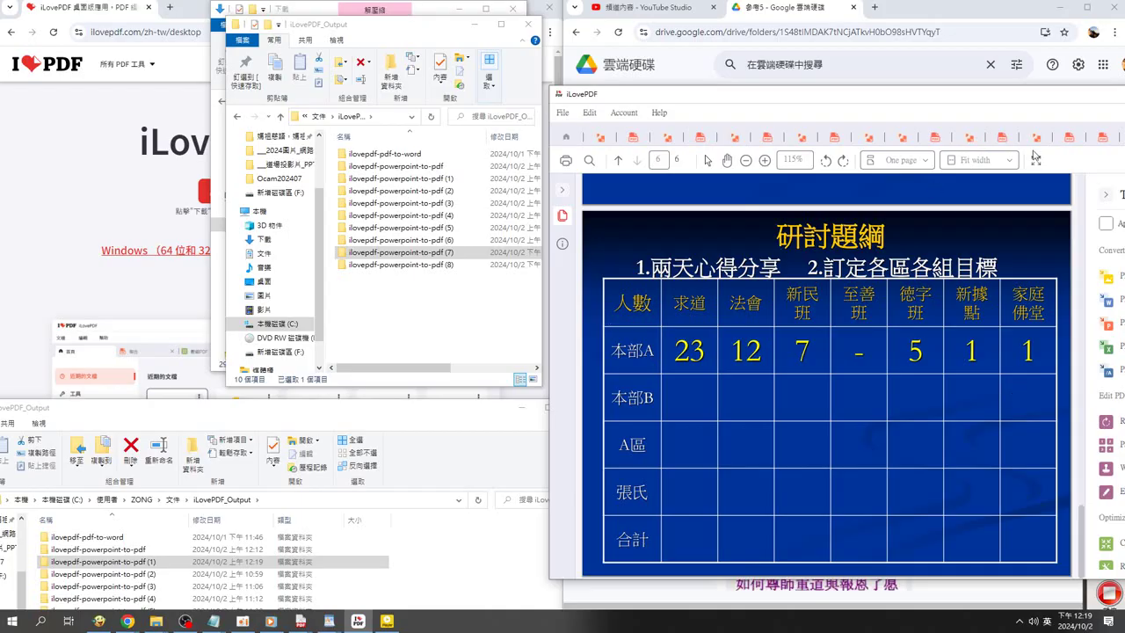
Move the iLovePDF window left, return to the conversion list and review each file's status.
{"action": "left_click_drag", "start_coordinate": [937, 98], "coordinate": [726, 90]}
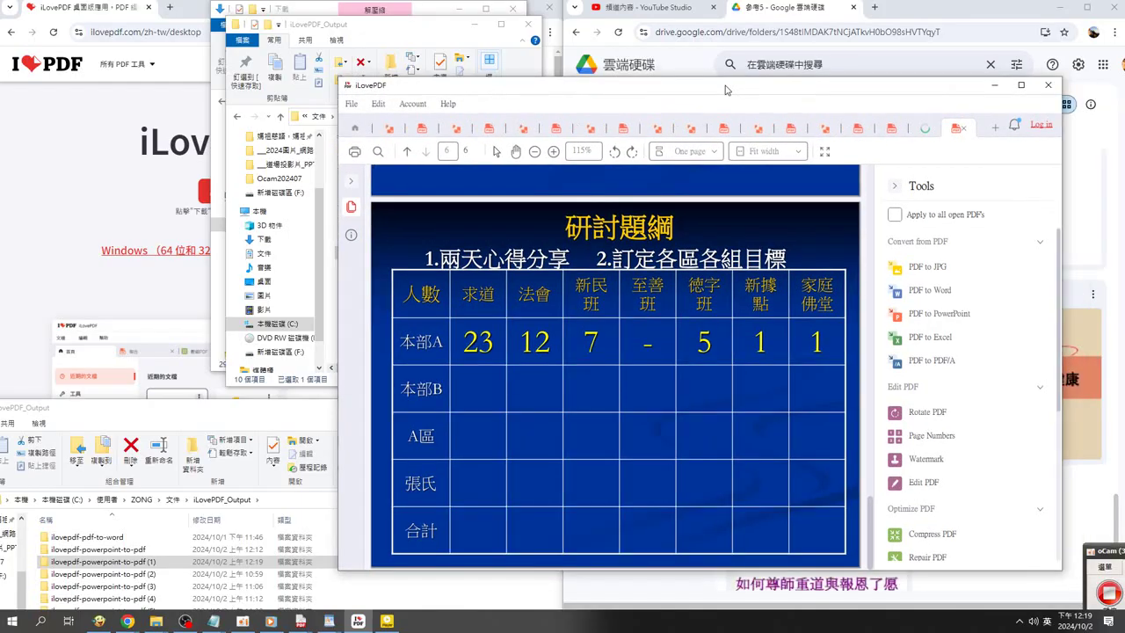
{"action": "left_click", "coordinate": [924, 129]}
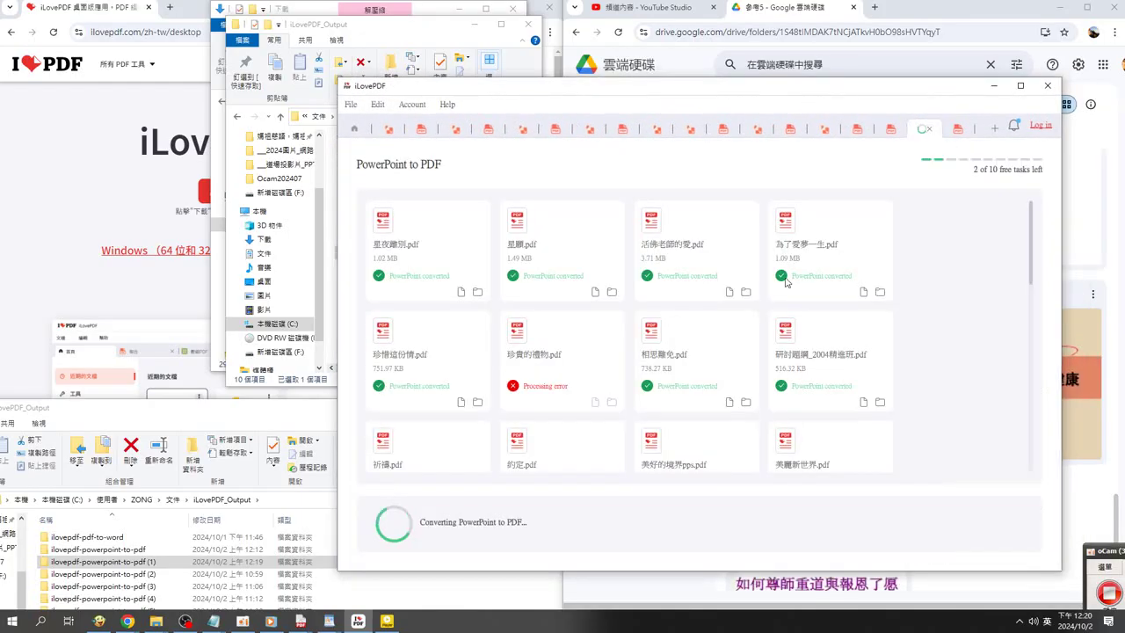
{"action": "scroll", "coordinate": [721, 372], "scroll_direction": "down", "scroll_amount": 3}
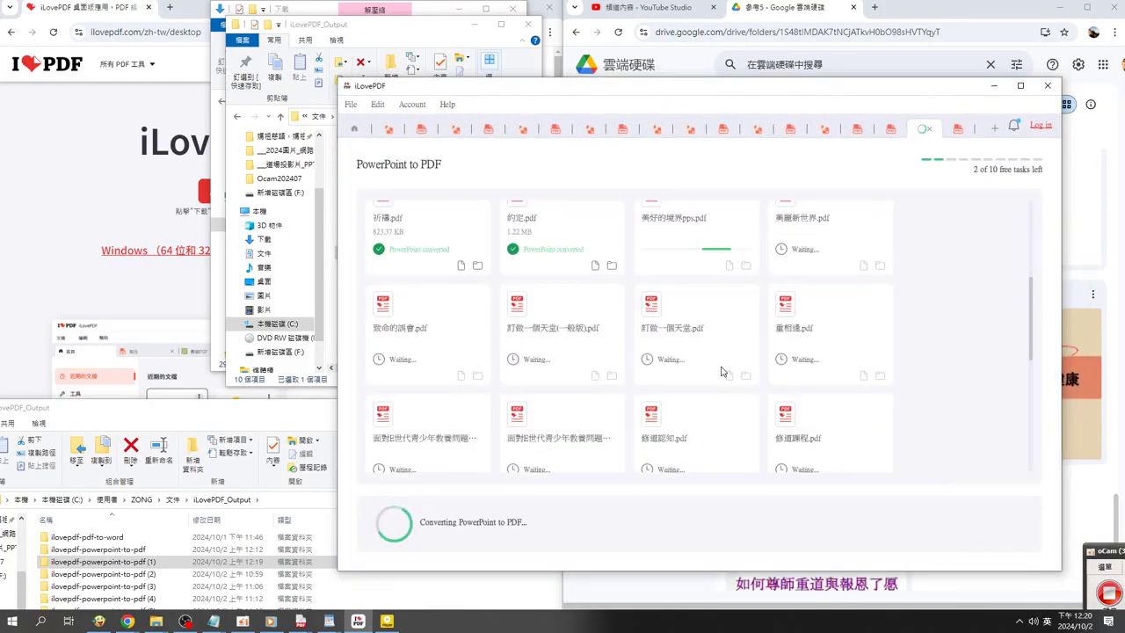
{"action": "scroll", "coordinate": [563, 293], "scroll_direction": "down", "scroll_amount": 2}
{"action": "scroll", "coordinate": [565, 295], "scroll_direction": "up", "scroll_amount": 5}
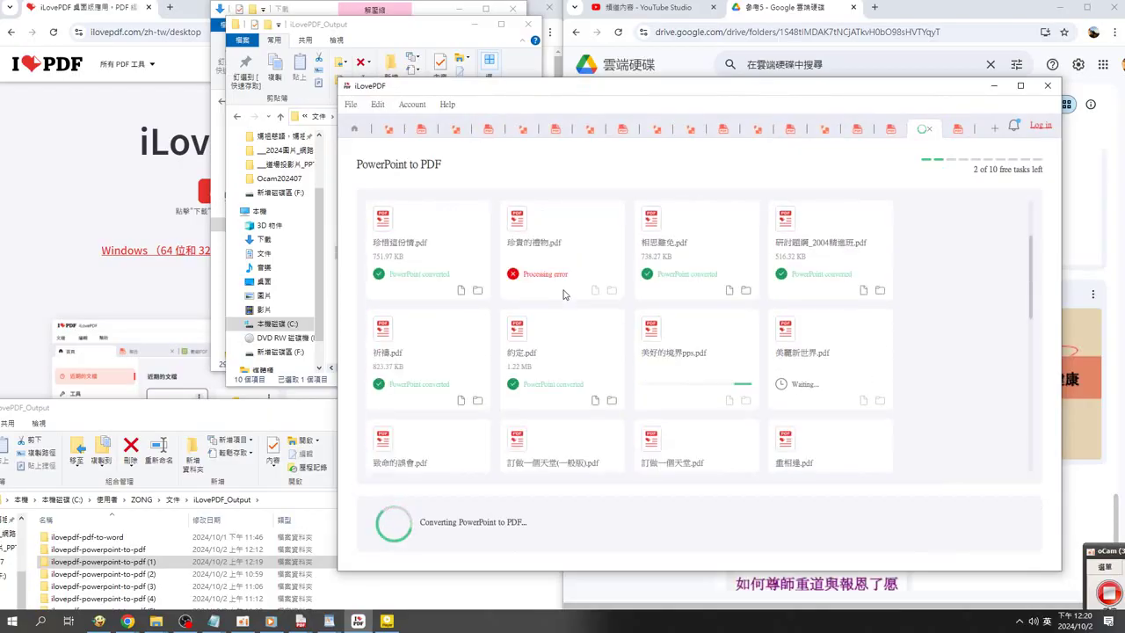
{"action": "scroll", "coordinate": [565, 296], "scroll_direction": "up", "scroll_amount": 2}
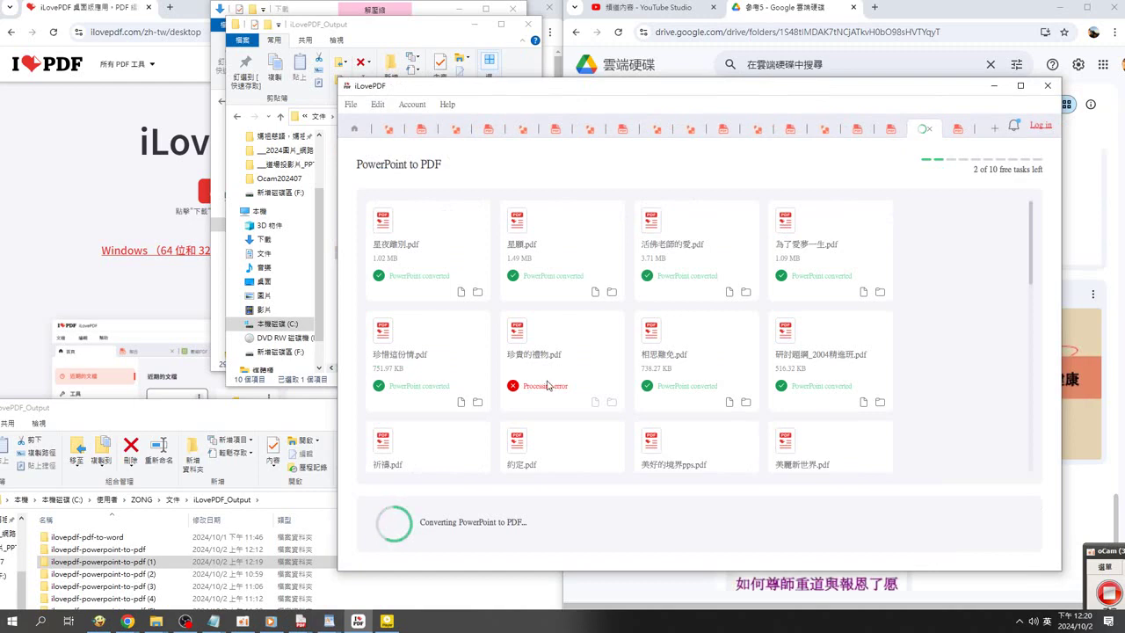
{"action": "scroll", "coordinate": [545, 387], "scroll_direction": "down", "scroll_amount": 5}
{"action": "scroll", "coordinate": [545, 386], "scroll_direction": "down", "scroll_amount": 2}
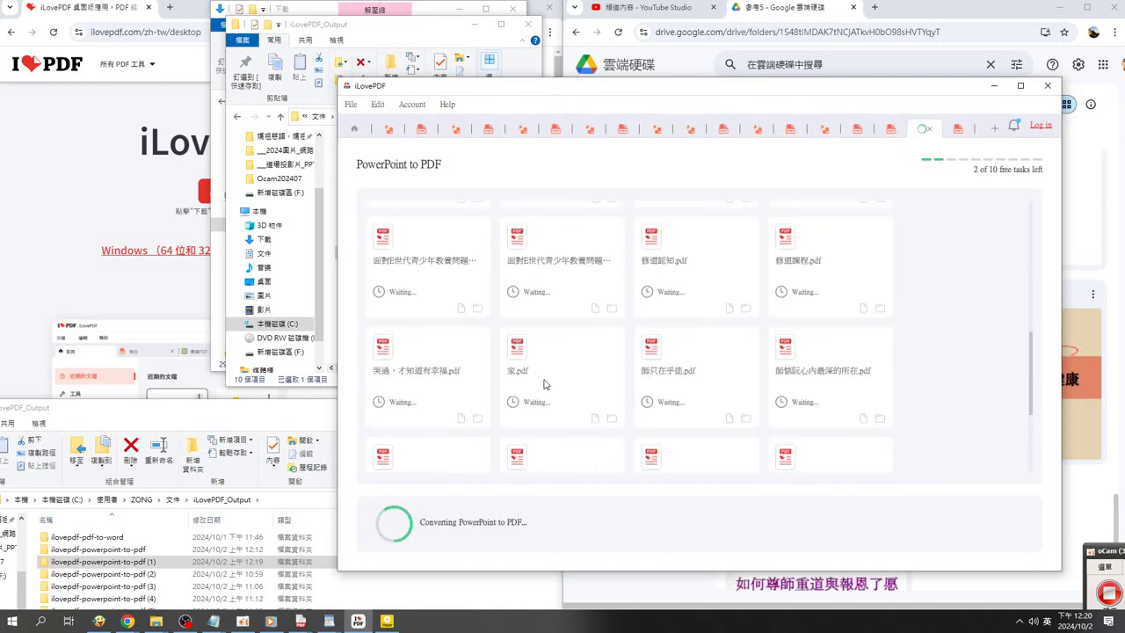
{"action": "scroll", "coordinate": [545, 386], "scroll_direction": "up", "scroll_amount": 7}
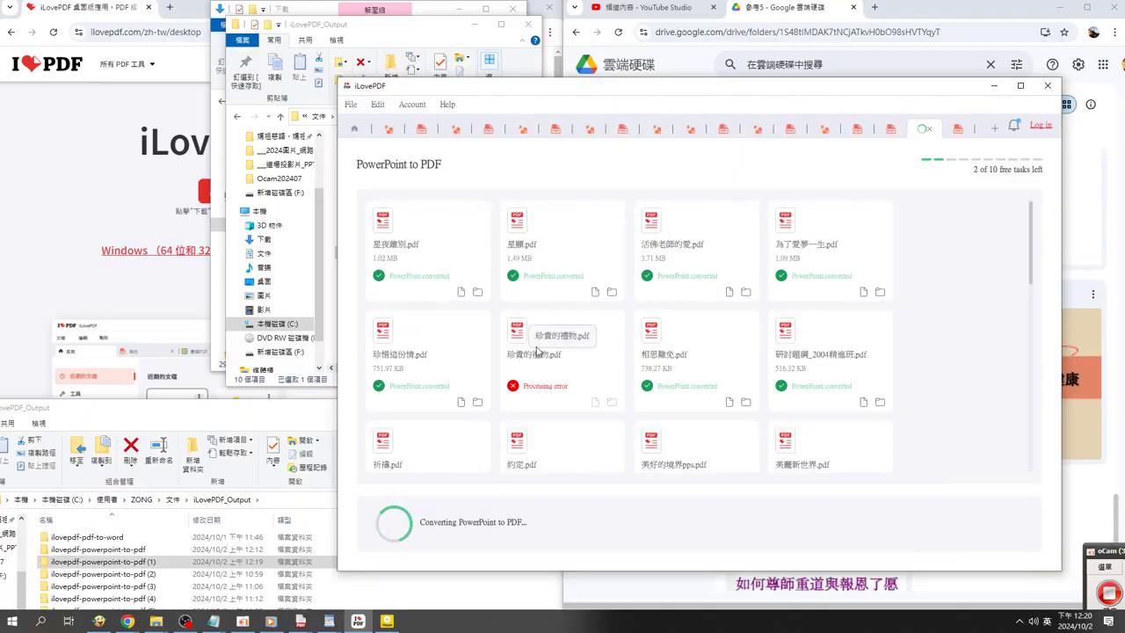
Nudge the iLovePDF window right and back, then bring Google Drive's 參考5 folder forward.
{"action": "mouse_move", "coordinate": [564, 93]}
{"action": "left_mouse_down"}
{"action": "mouse_move", "coordinate": [675, 121]}
{"action": "mouse_move", "coordinate": [747, 123]}
{"action": "left_mouse_up"}
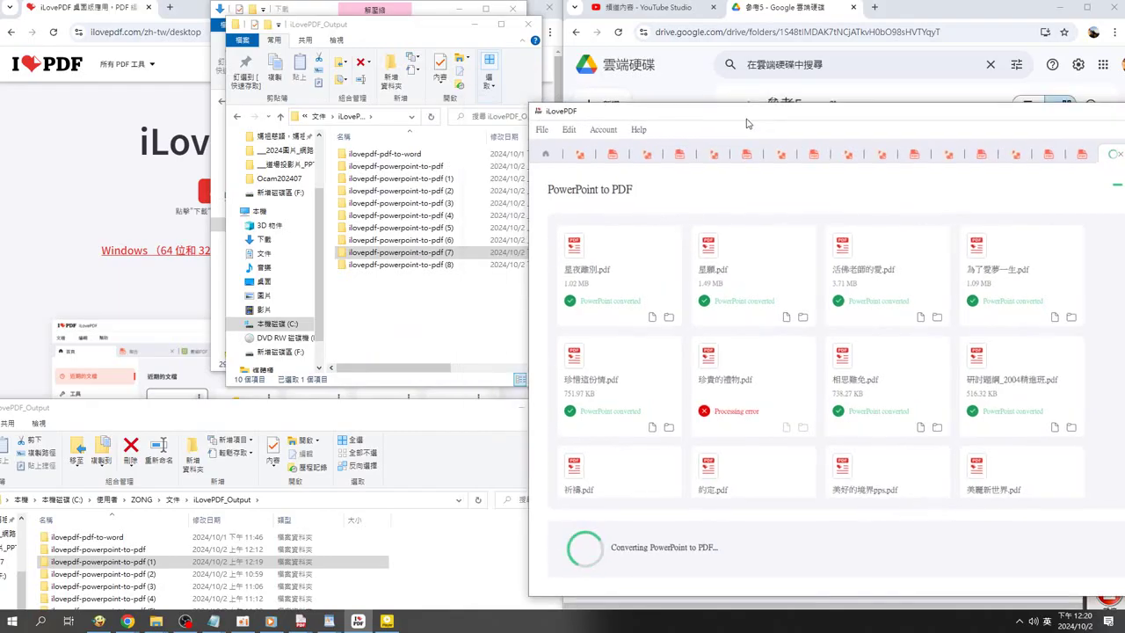
{"action": "left_click_drag", "start_coordinate": [747, 123], "coordinate": [629, 110]}
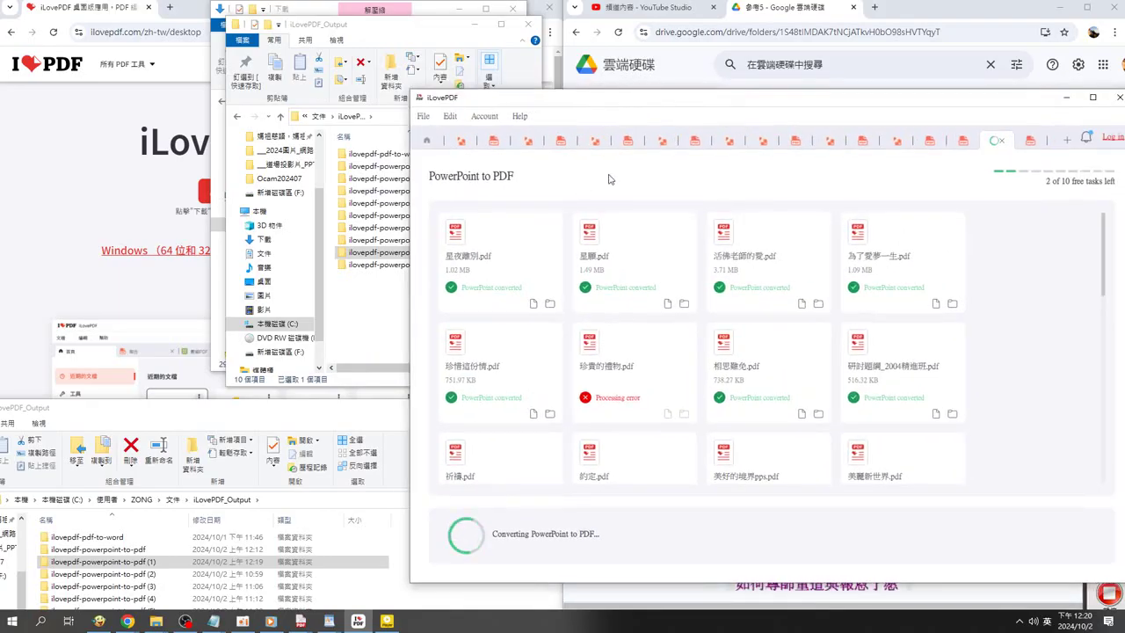
{"action": "left_click", "coordinate": [685, 68]}
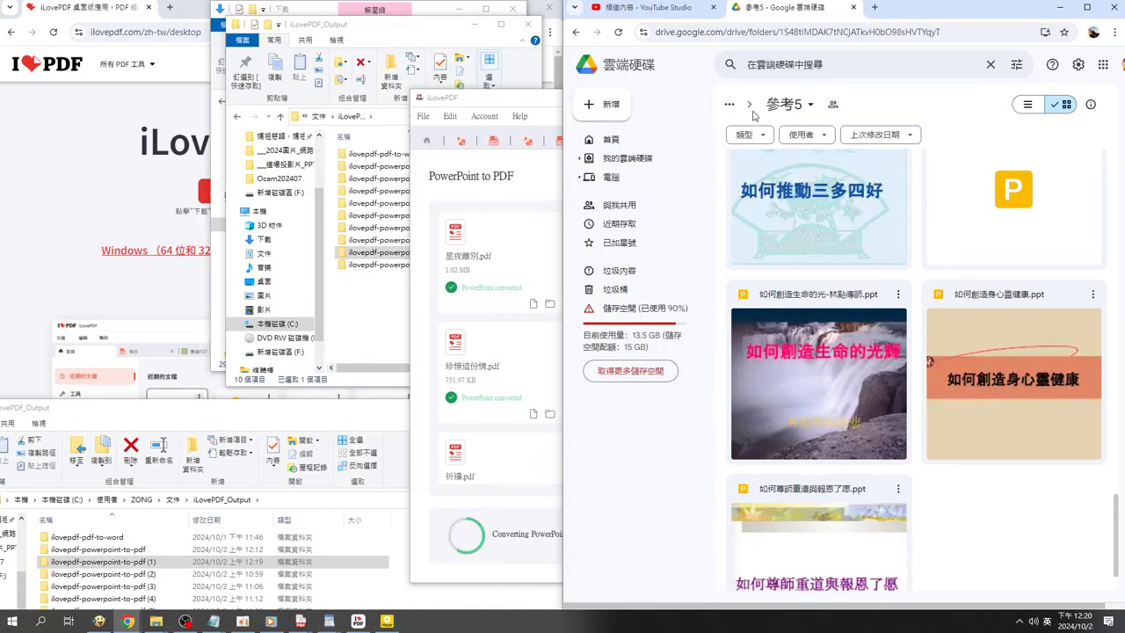
Go back to Google Drive's folder search results and scroll down to select the 參考9 folder.
{"action": "left_click", "coordinate": [576, 32]}
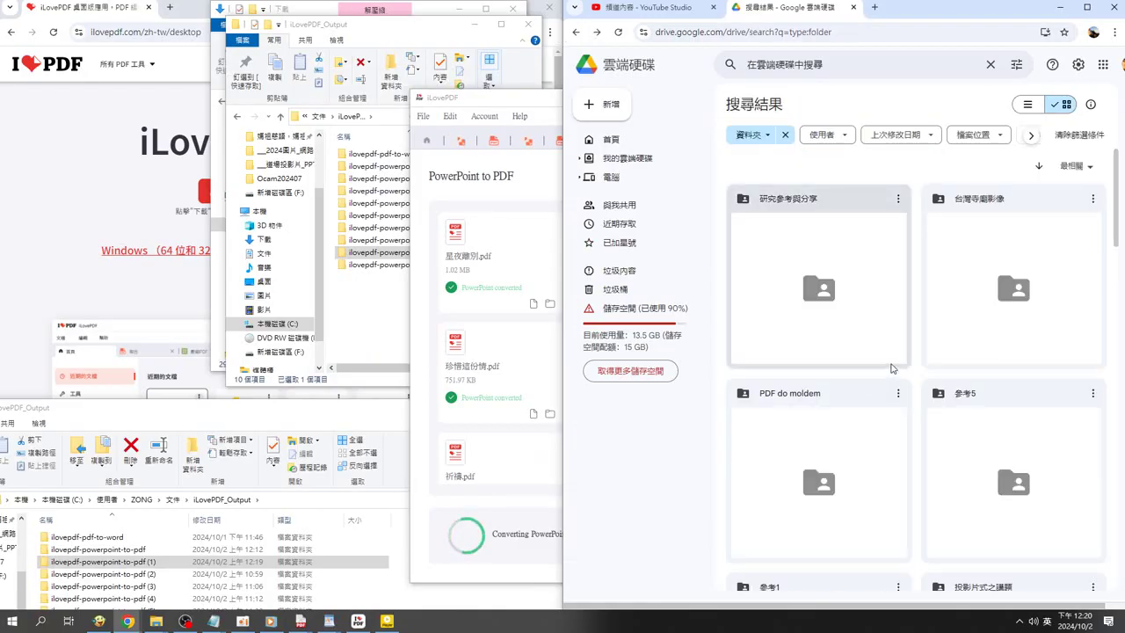
{"action": "scroll", "coordinate": [892, 368], "scroll_direction": "down", "scroll_amount": 3}
{"action": "scroll", "coordinate": [892, 369], "scroll_direction": "up", "scroll_amount": 3}
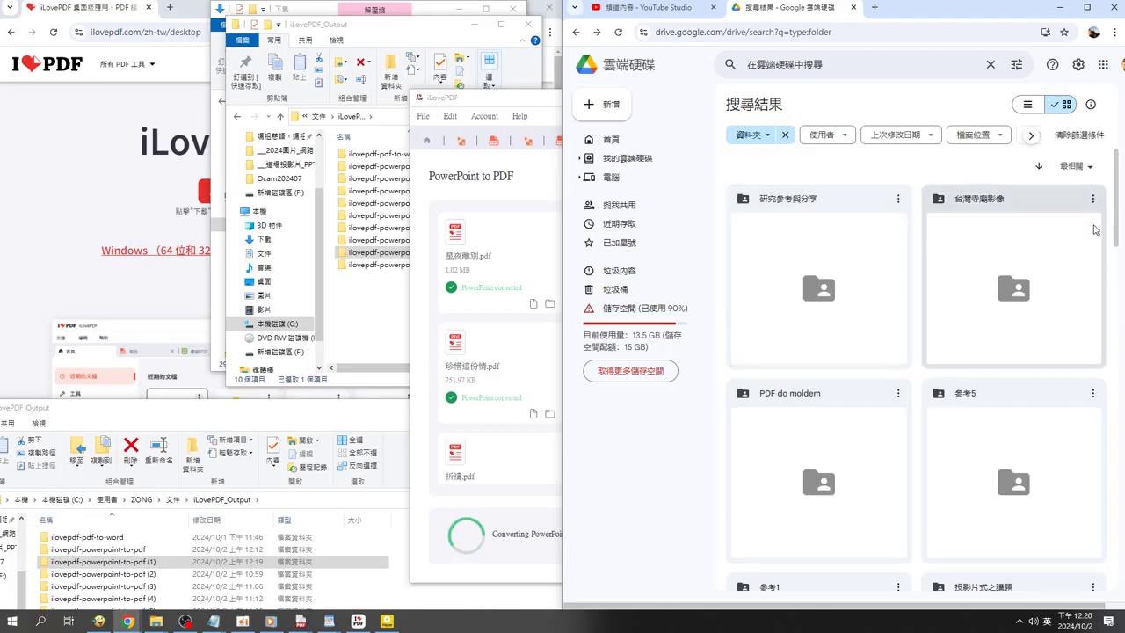
{"action": "left_click_drag", "start_coordinate": [1119, 240], "coordinate": [1121, 377]}
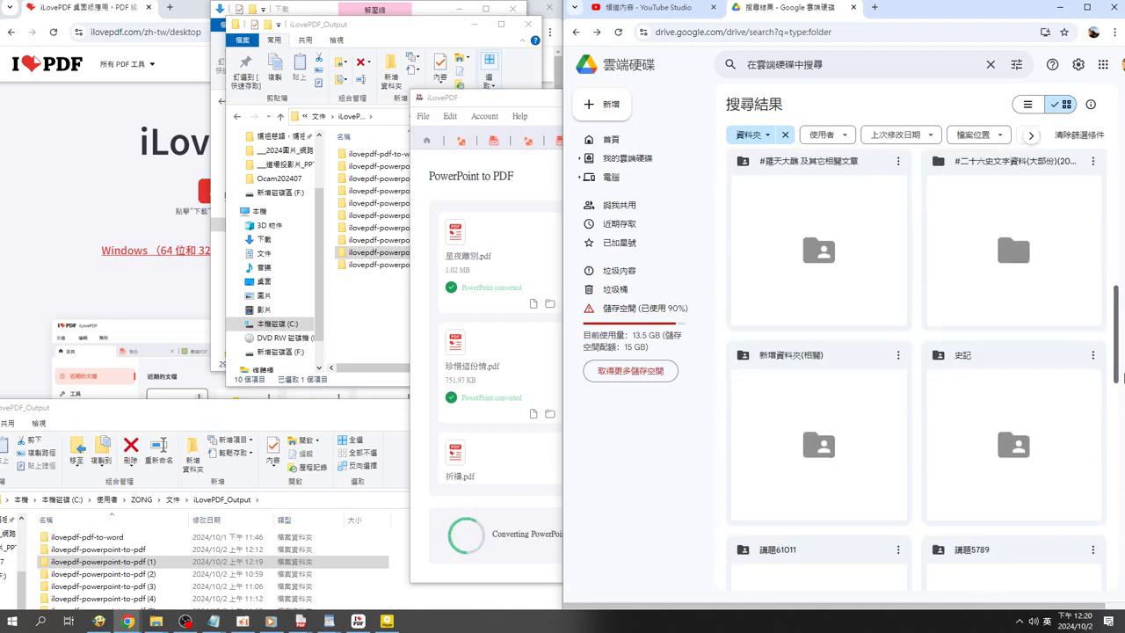
{"action": "left_click_drag", "start_coordinate": [1121, 377], "coordinate": [1118, 532]}
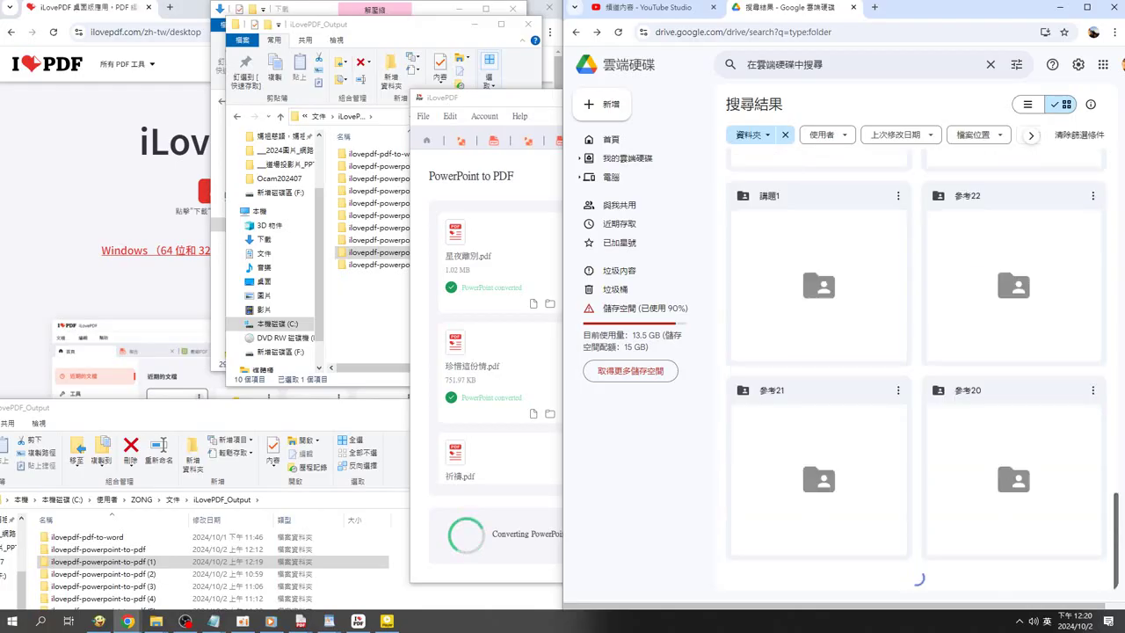
{"action": "mouse_move", "coordinate": [1118, 536]}
{"action": "left_mouse_down"}
{"action": "mouse_move", "coordinate": [1122, 591]}
{"action": "mouse_move", "coordinate": [1109, 621]}
{"action": "left_mouse_up"}
{"action": "scroll", "coordinate": [914, 369], "scroll_direction": "down", "scroll_amount": 1}
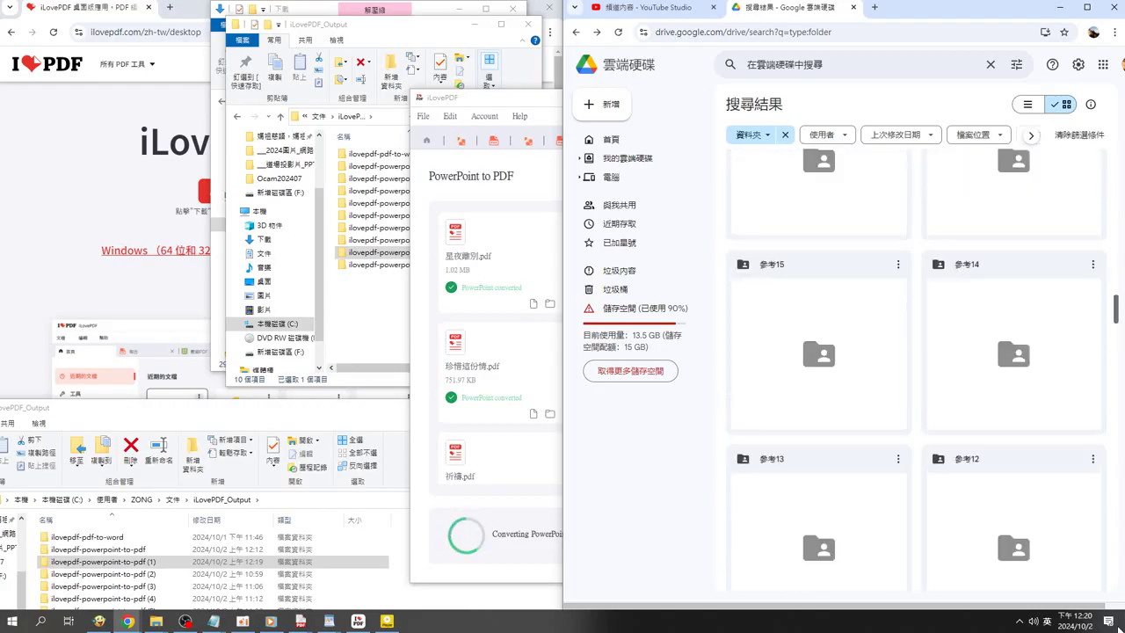
{"action": "scroll", "coordinate": [914, 369], "scroll_direction": "down", "scroll_amount": 1}
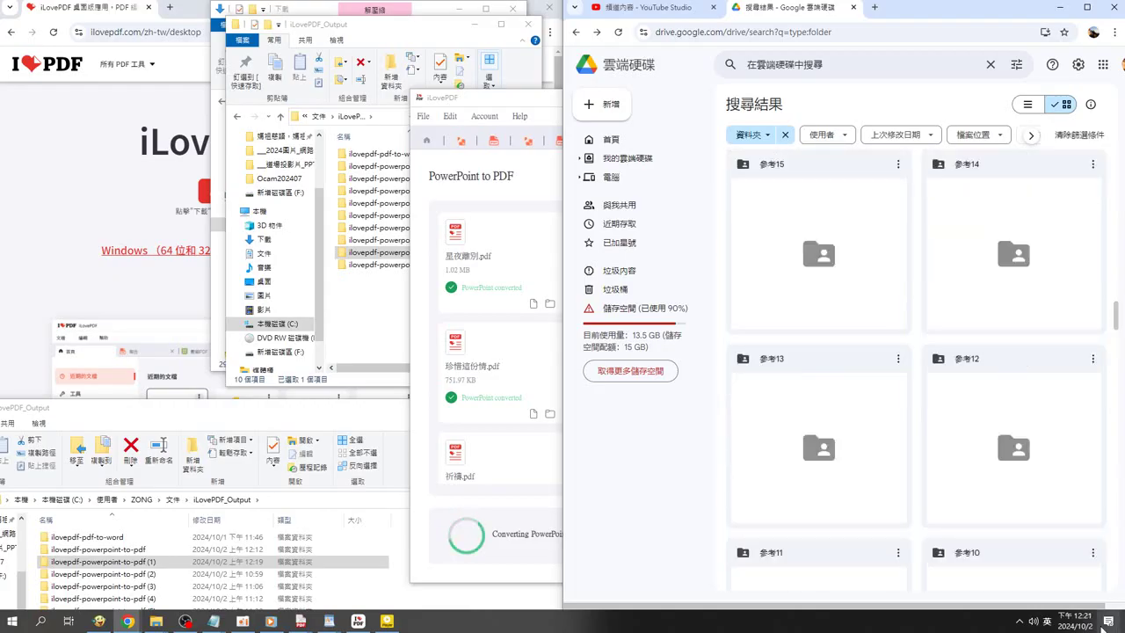
{"action": "scroll", "coordinate": [1010, 457], "scroll_direction": "down", "scroll_amount": 3}
{"action": "left_click", "coordinate": [764, 579]}
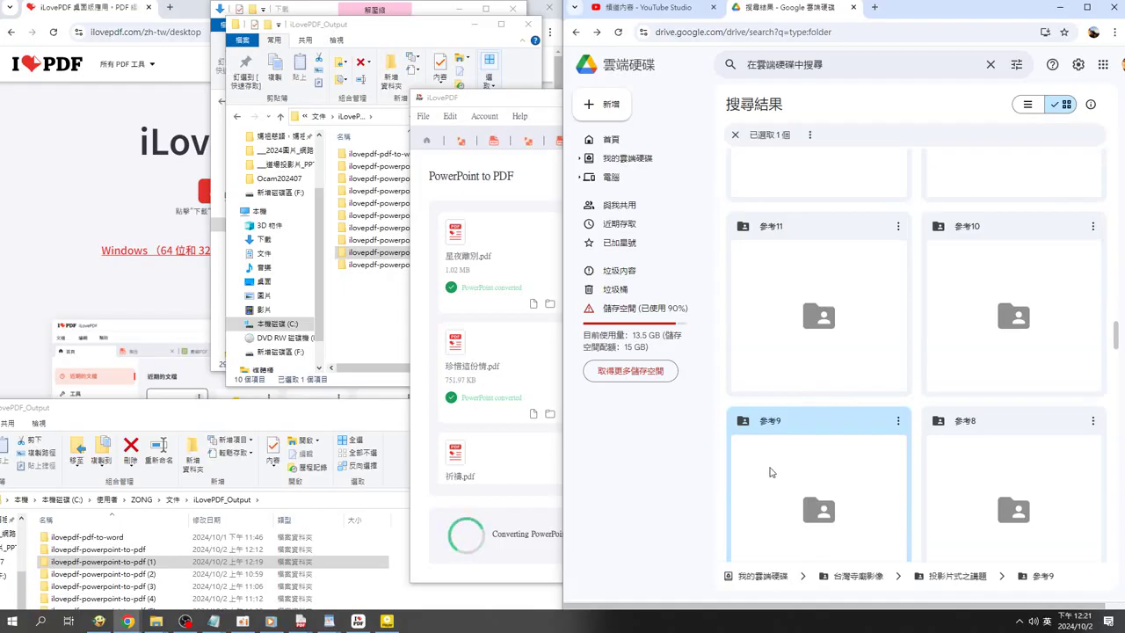
Open the 參考9 folder, scroll its slide files down to Thumbs.db, then return to iLovePDF.
{"action": "double_click", "coordinate": [770, 472]}
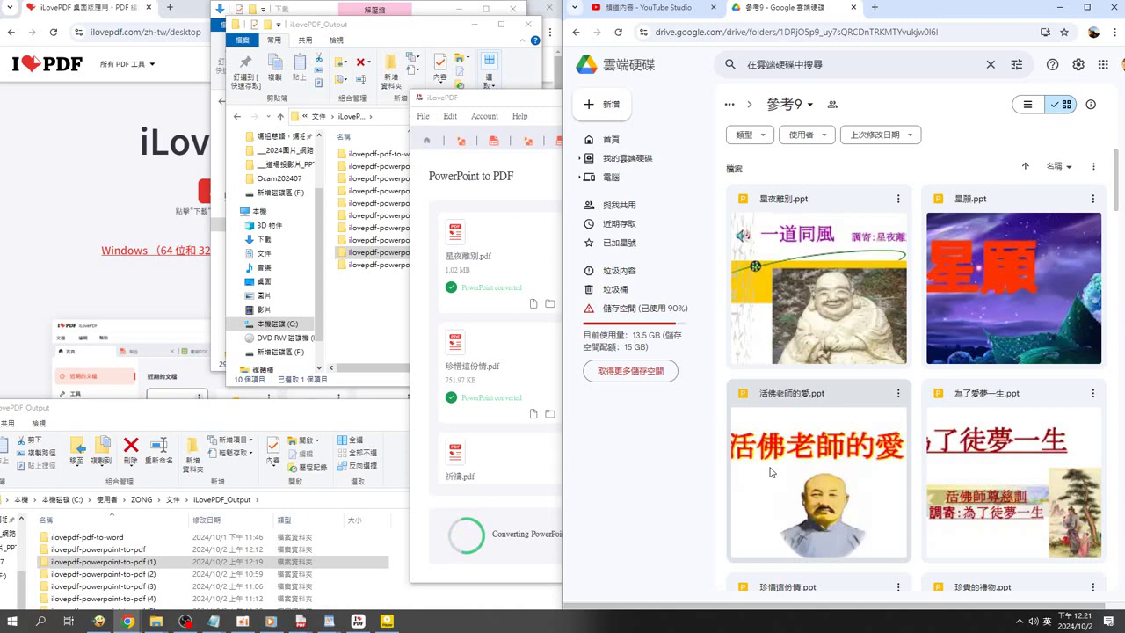
{"action": "scroll", "coordinate": [770, 472], "scroll_direction": "down", "scroll_amount": 4}
{"action": "scroll", "coordinate": [1011, 395], "scroll_direction": "down", "scroll_amount": 1}
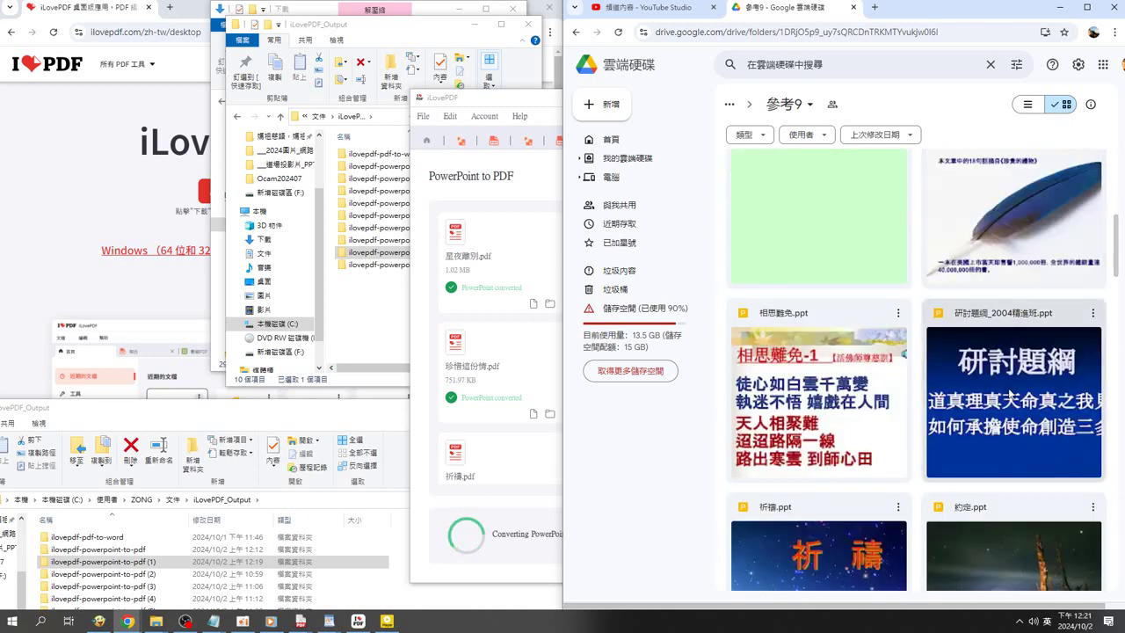
{"action": "scroll", "coordinate": [1010, 394], "scroll_direction": "down", "scroll_amount": 3}
{"action": "scroll", "coordinate": [1009, 395], "scroll_direction": "down", "scroll_amount": 2}
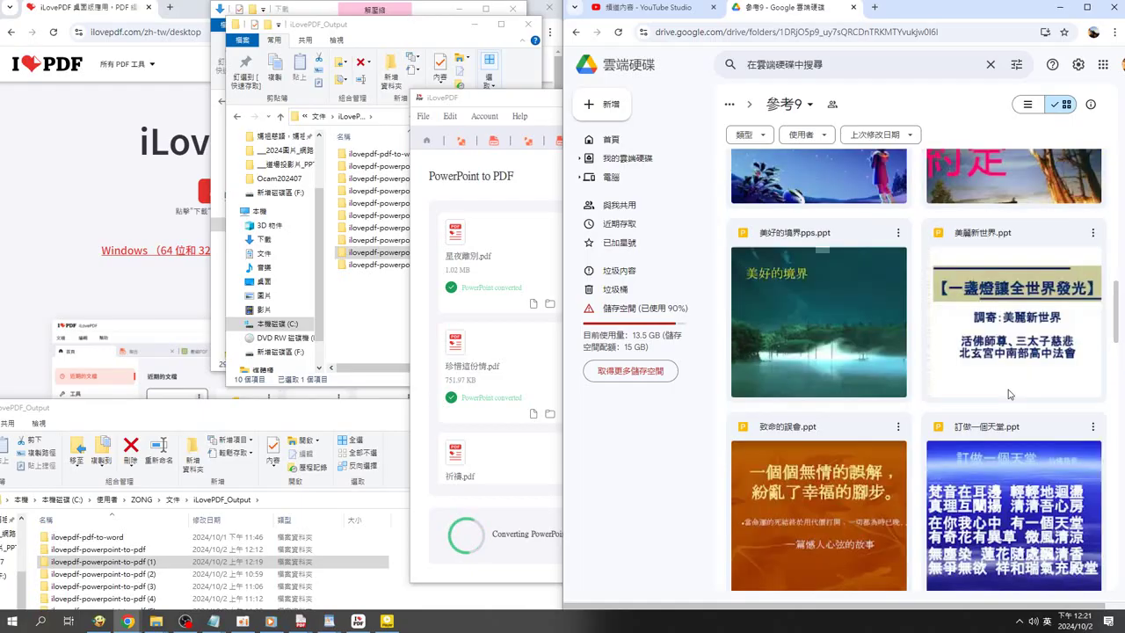
{"action": "scroll", "coordinate": [1009, 395], "scroll_direction": "down", "scroll_amount": 1}
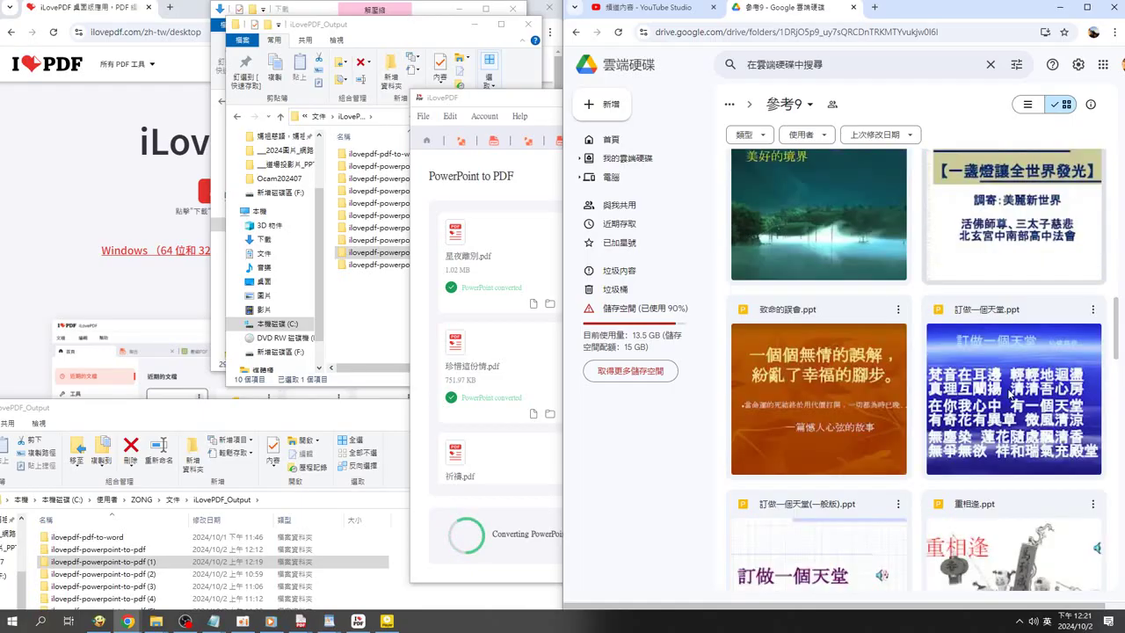
{"action": "scroll", "coordinate": [1009, 394], "scroll_direction": "down", "scroll_amount": 2}
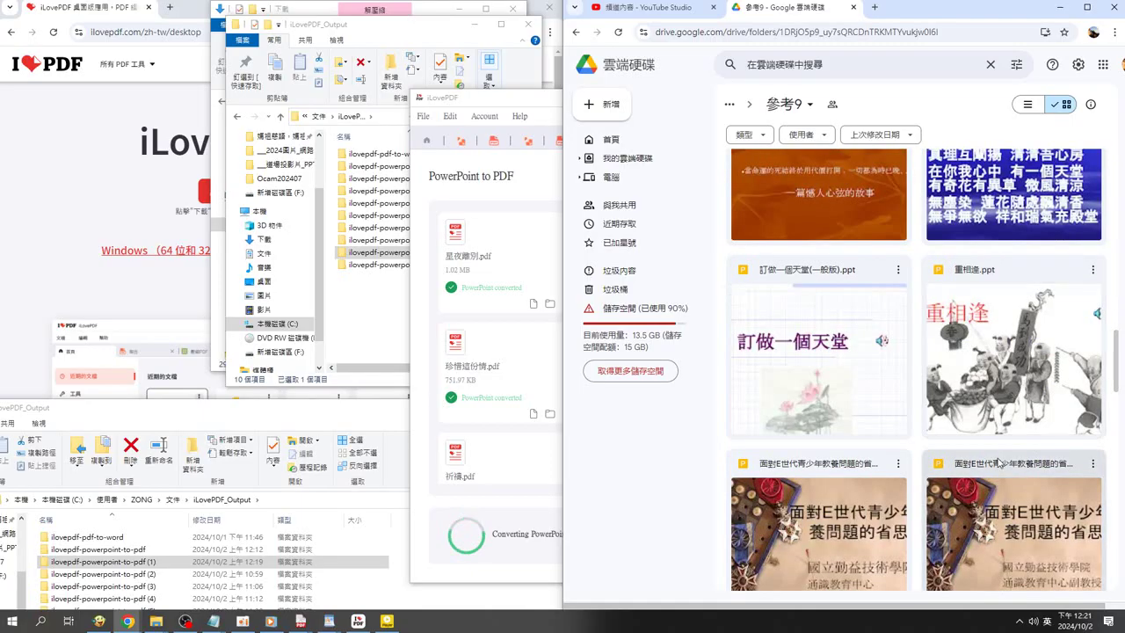
{"action": "scroll", "coordinate": [993, 494], "scroll_direction": "down", "scroll_amount": 1}
{"action": "scroll", "coordinate": [992, 494], "scroll_direction": "down", "scroll_amount": 2}
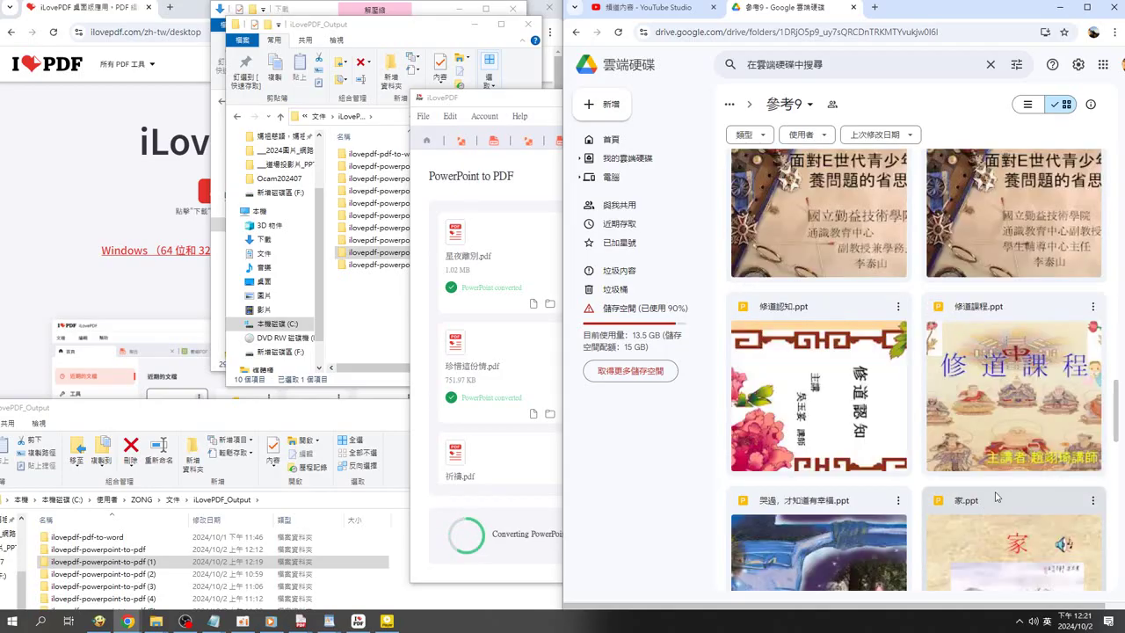
{"action": "scroll", "coordinate": [1043, 477], "scroll_direction": "down", "scroll_amount": 4}
{"action": "scroll", "coordinate": [1043, 478], "scroll_direction": "down", "scroll_amount": 3}
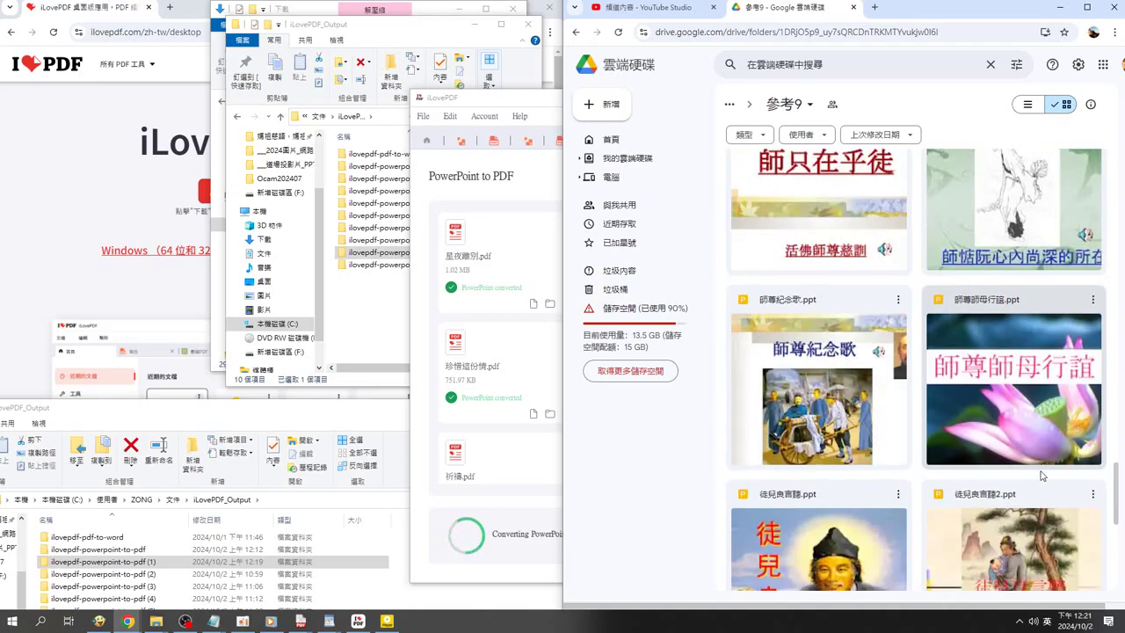
{"action": "scroll", "coordinate": [1010, 477], "scroll_direction": "down", "scroll_amount": 3}
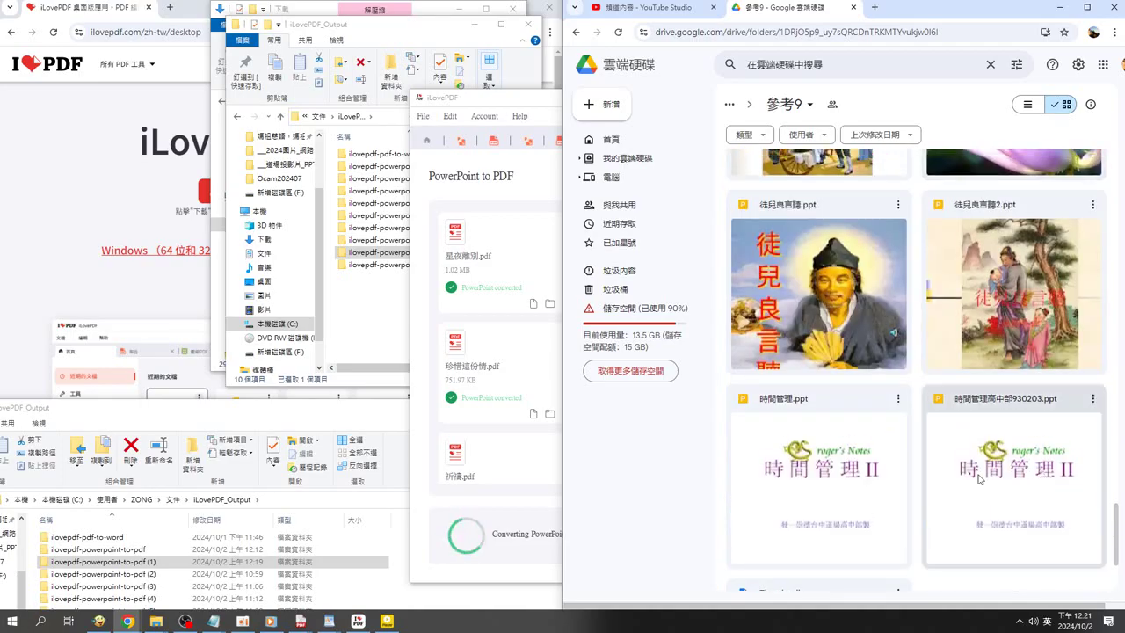
{"action": "scroll", "coordinate": [980, 477], "scroll_direction": "down", "scroll_amount": 2}
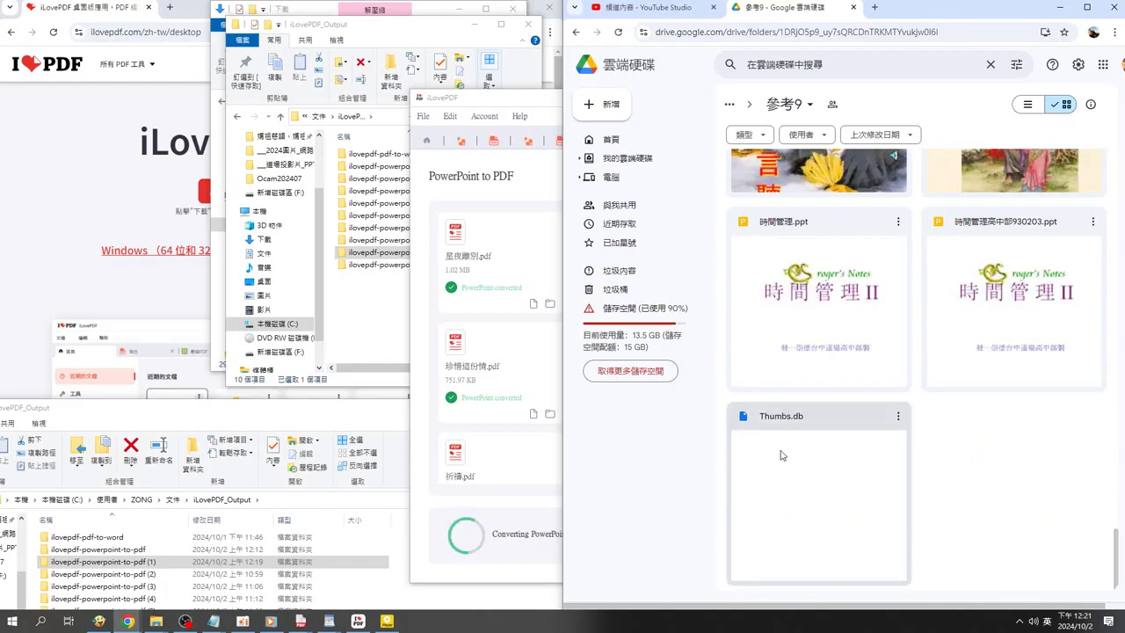
{"action": "scroll", "coordinate": [782, 455], "scroll_direction": "up", "scroll_amount": 3}
{"action": "scroll", "coordinate": [807, 466], "scroll_direction": "down", "scroll_amount": 1}
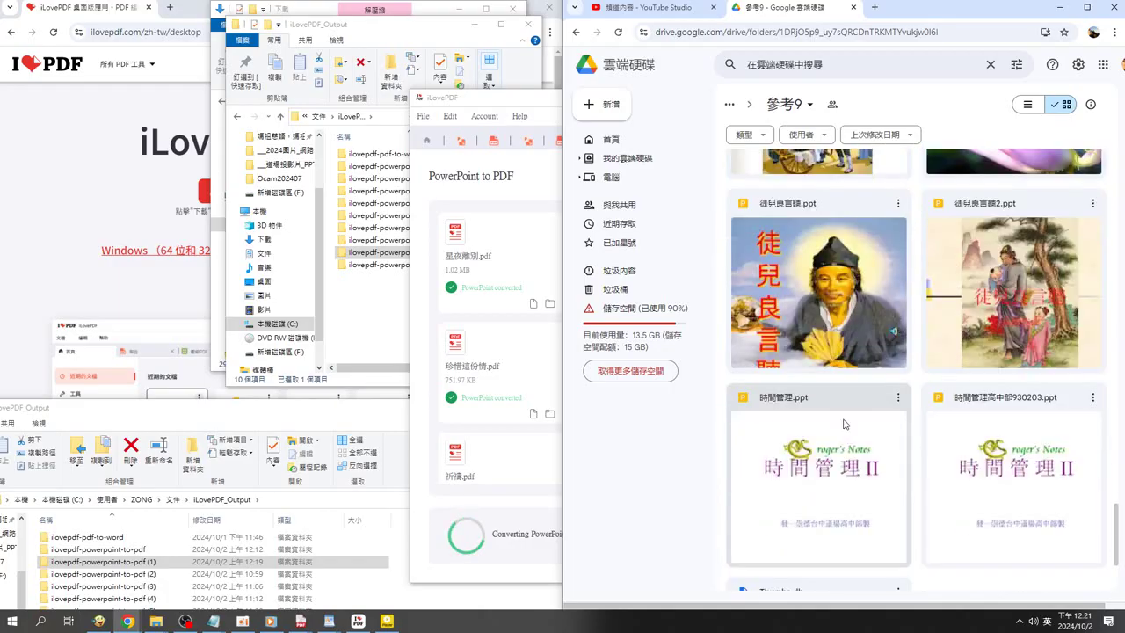
{"action": "left_click", "coordinate": [417, 391]}
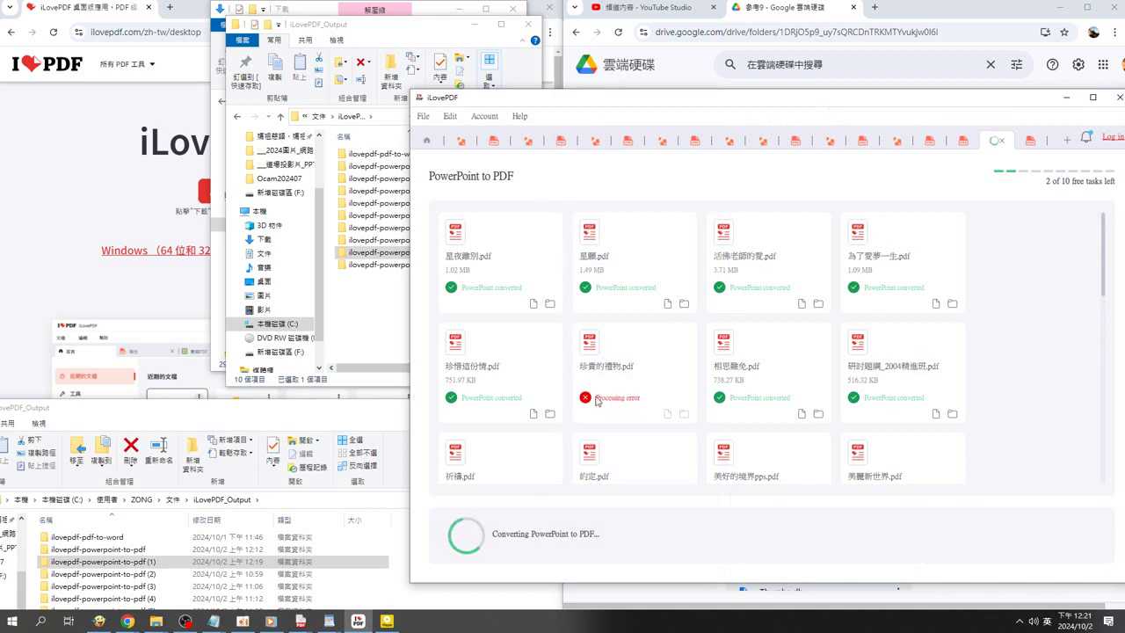
Check the waiting iLovePDF task cards, then switch back to Google Drive's 參考9 folder.
{"action": "scroll", "coordinate": [674, 434], "scroll_direction": "down", "scroll_amount": 5}
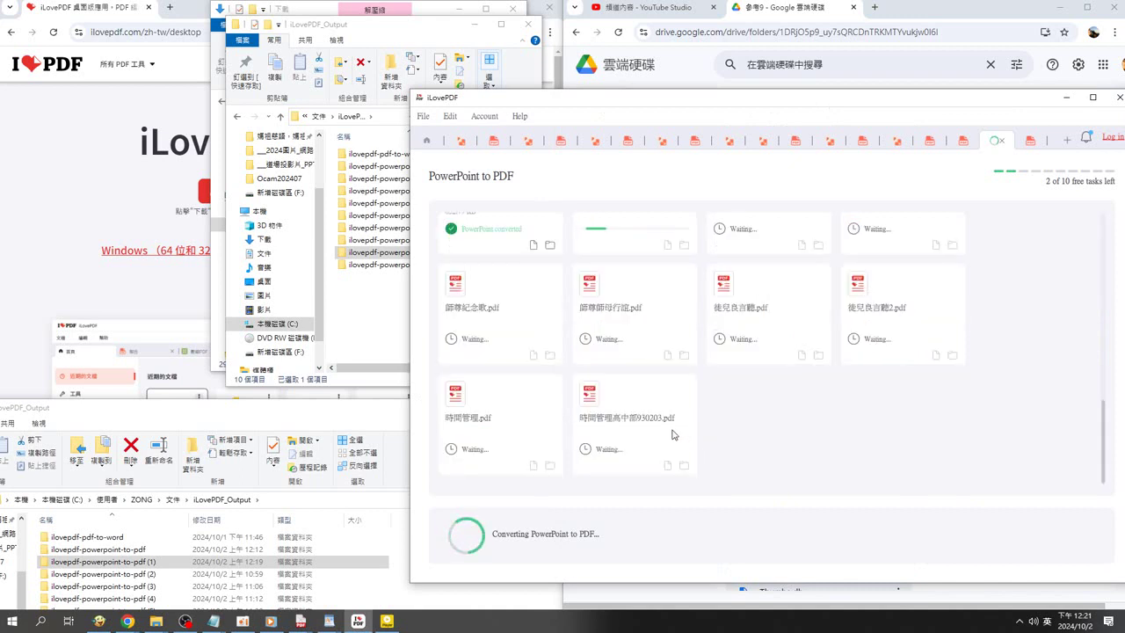
{"action": "scroll", "coordinate": [673, 434], "scroll_direction": "up", "scroll_amount": 1}
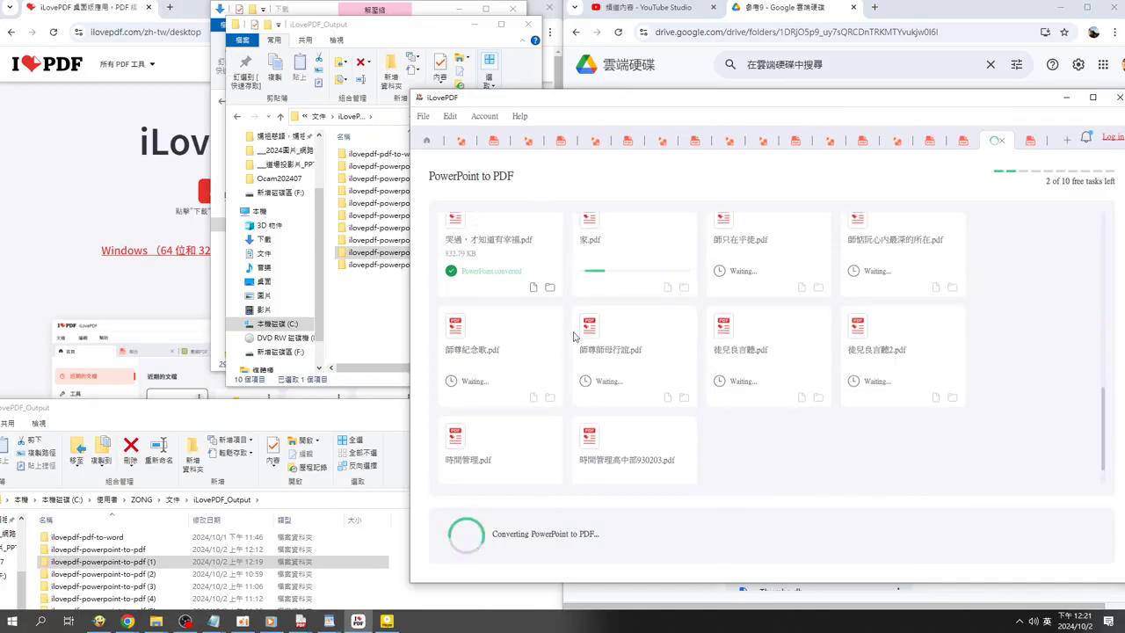
{"action": "left_click", "coordinate": [681, 70]}
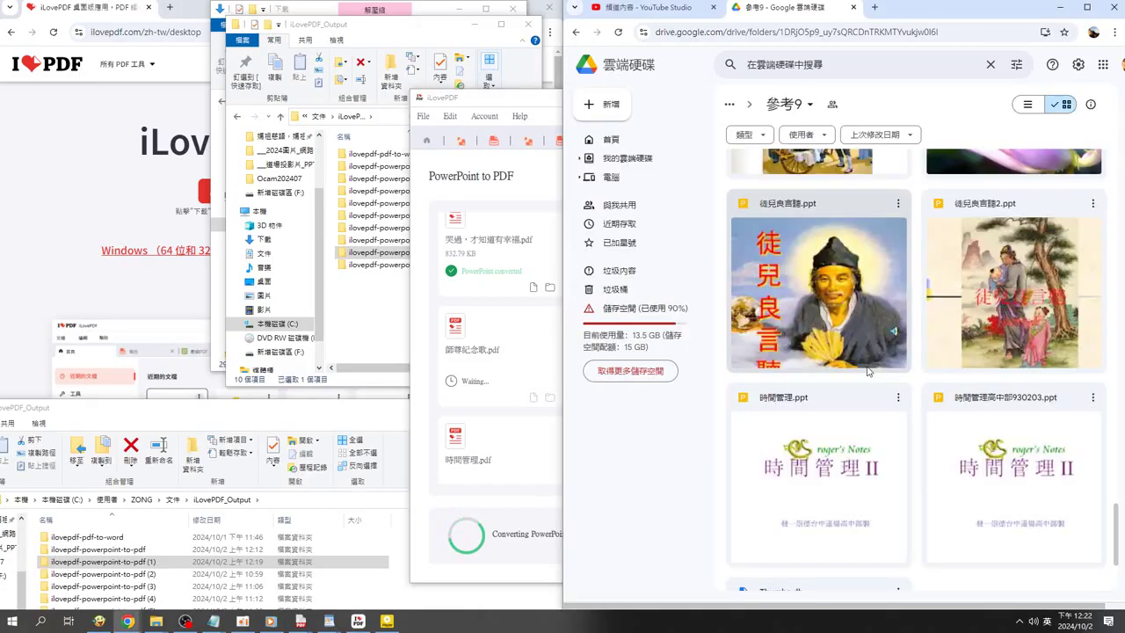
{"action": "scroll", "coordinate": [867, 372], "scroll_direction": "down", "scroll_amount": 2}
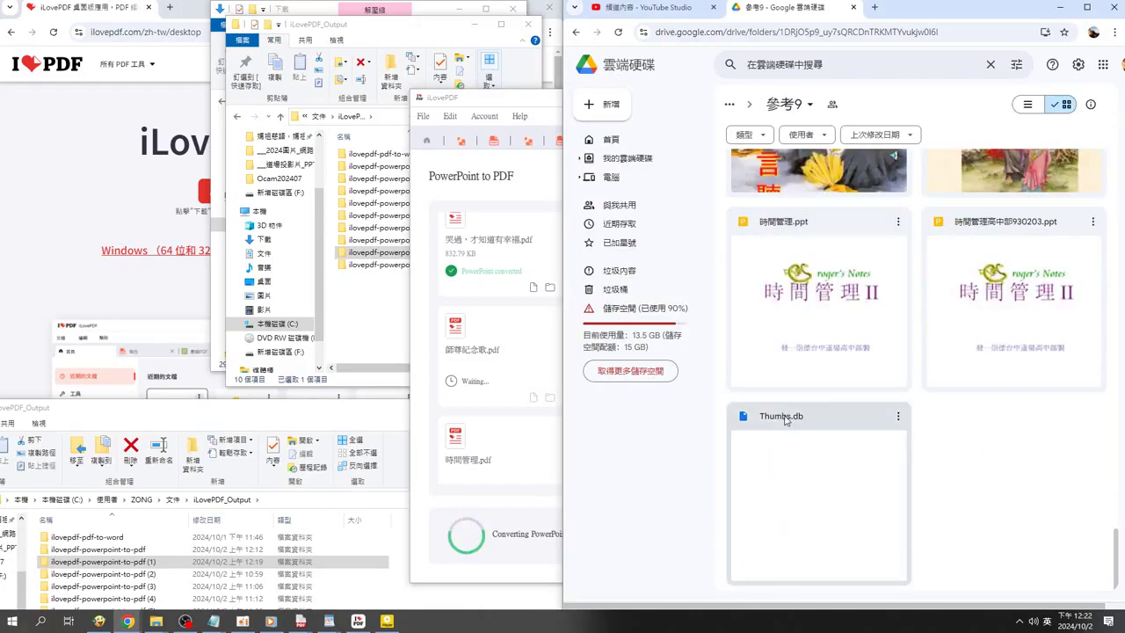
{"action": "scroll", "coordinate": [905, 359], "scroll_direction": "up", "scroll_amount": 3}
{"action": "scroll", "coordinate": [905, 359], "scroll_direction": "up", "scroll_amount": 3}
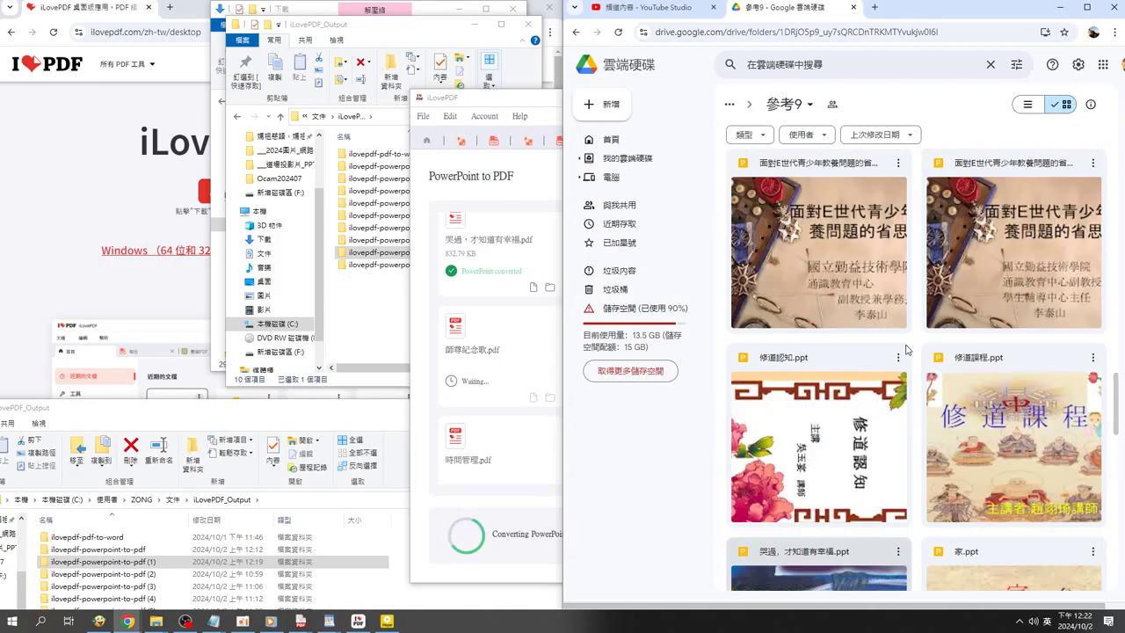
{"action": "scroll", "coordinate": [908, 351], "scroll_direction": "up", "scroll_amount": 2}
{"action": "scroll", "coordinate": [908, 352], "scroll_direction": "up", "scroll_amount": 3}
{"action": "scroll", "coordinate": [910, 356], "scroll_direction": "up", "scroll_amount": 3}
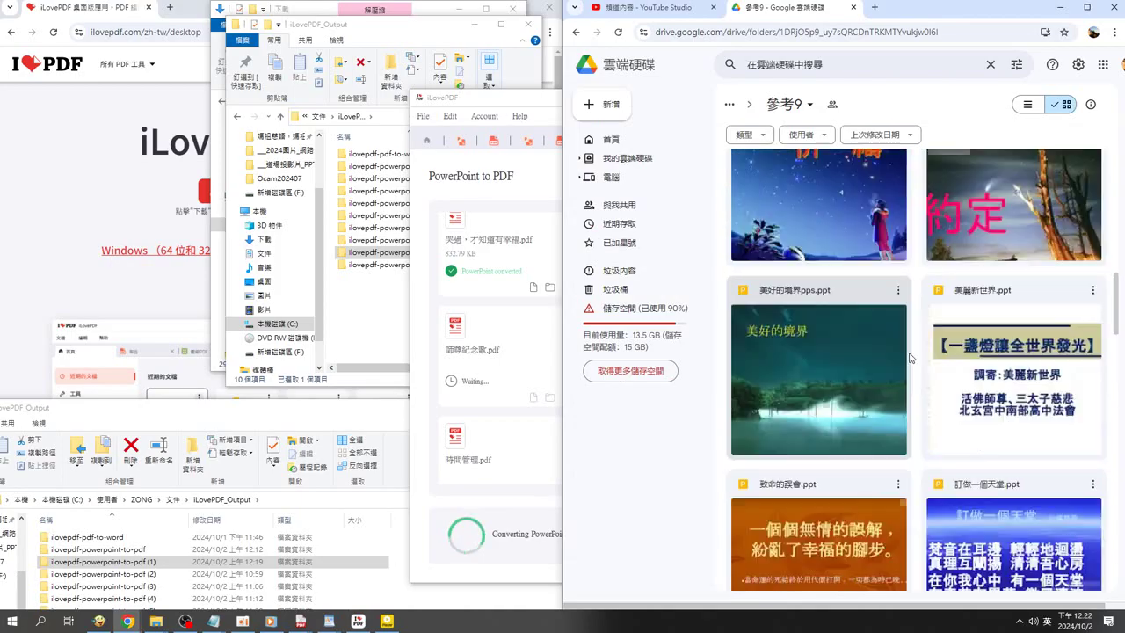
{"action": "scroll", "coordinate": [911, 358], "scroll_direction": "up", "scroll_amount": 2}
{"action": "scroll", "coordinate": [910, 359], "scroll_direction": "up", "scroll_amount": 2}
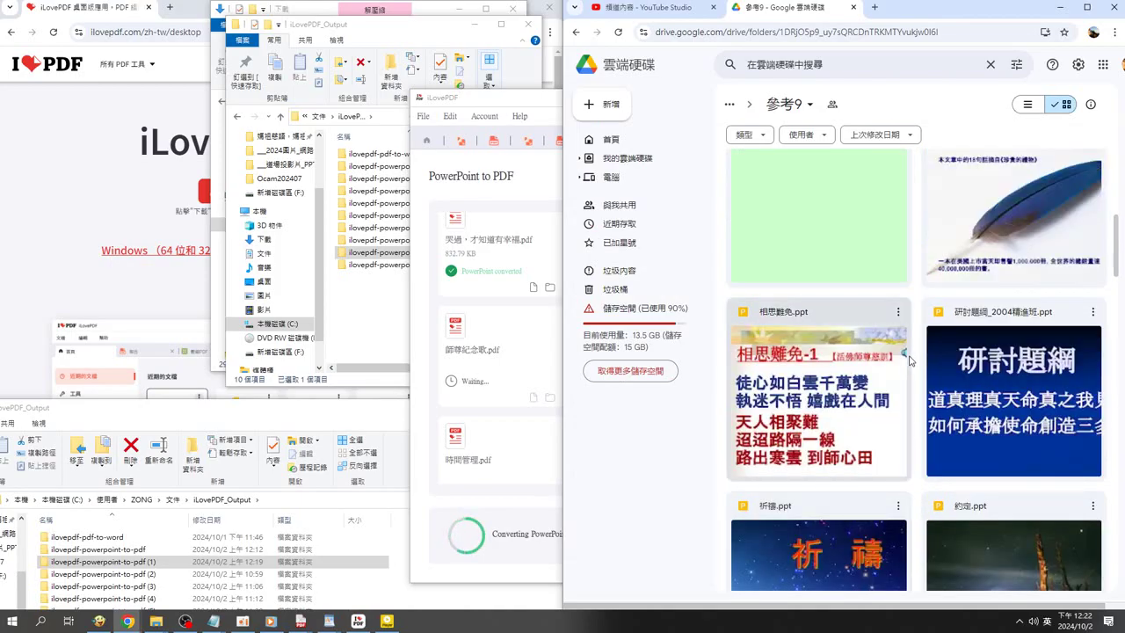
{"action": "scroll", "coordinate": [910, 358], "scroll_direction": "up", "scroll_amount": 2}
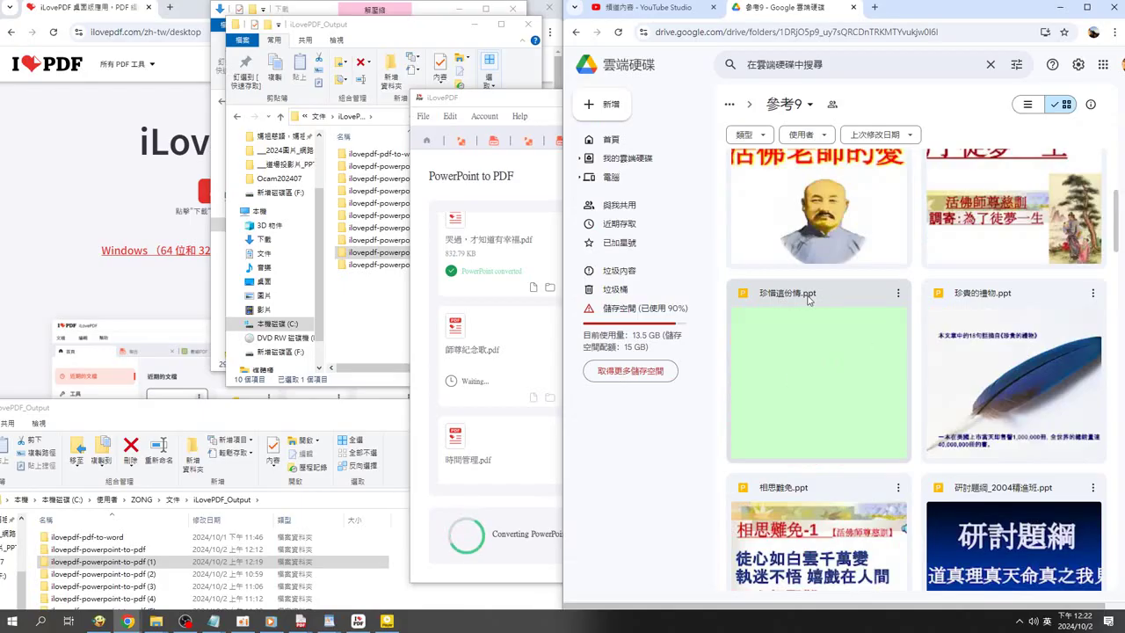
{"action": "scroll", "coordinate": [799, 353], "scroll_direction": "up", "scroll_amount": 3}
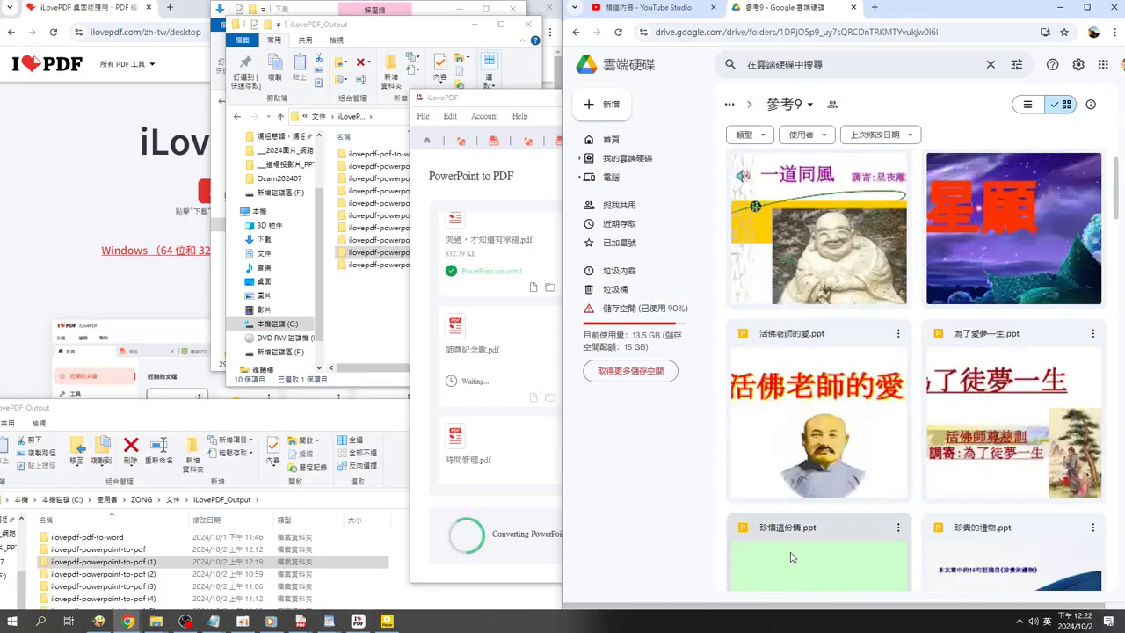
{"action": "scroll", "coordinate": [790, 557], "scroll_direction": "up", "scroll_amount": 2}
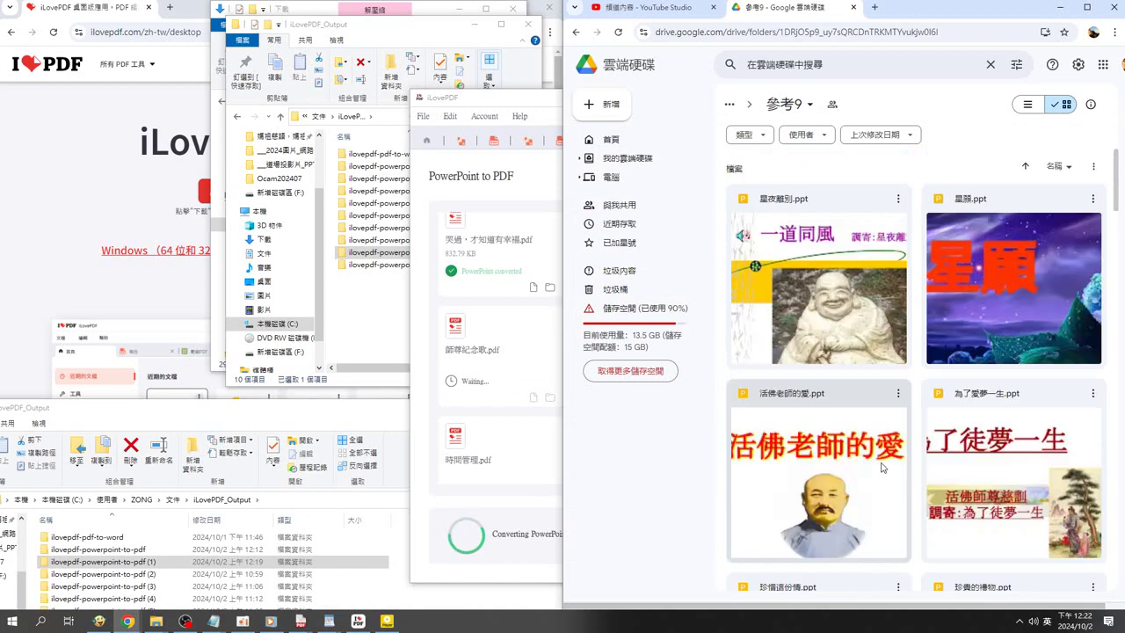
{"action": "scroll", "coordinate": [902, 358], "scroll_direction": "down", "scroll_amount": 3}
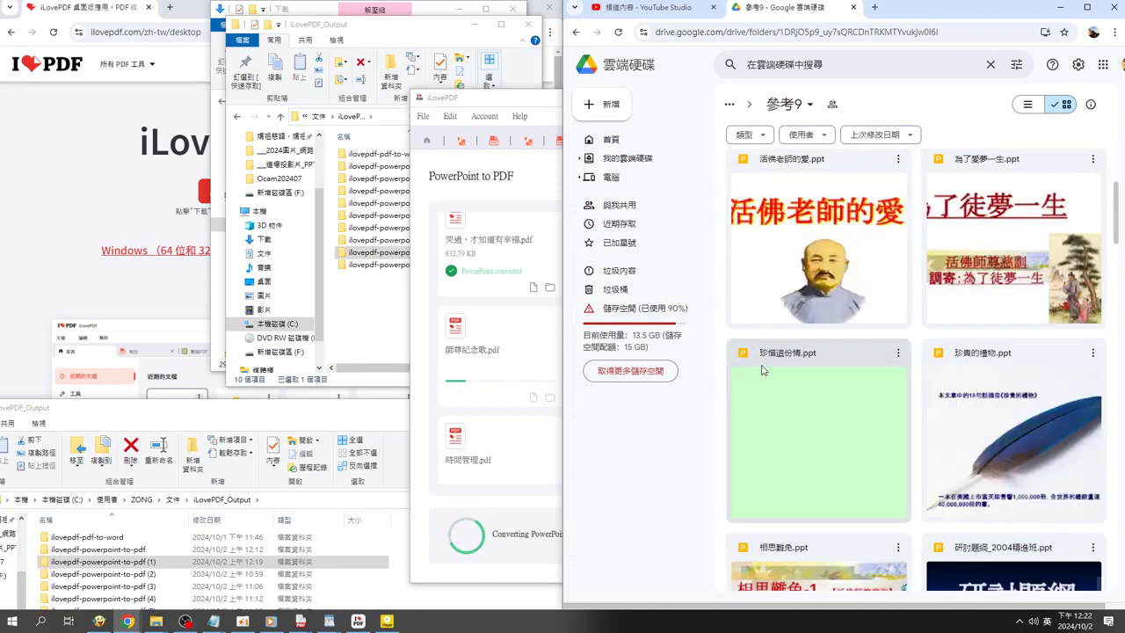
Bring iLovePDF forward and scroll the task cards to review converted, failed and waiting files.
{"action": "left_click", "coordinate": [420, 388]}
{"action": "scroll", "coordinate": [646, 360], "scroll_direction": "up", "scroll_amount": 5}
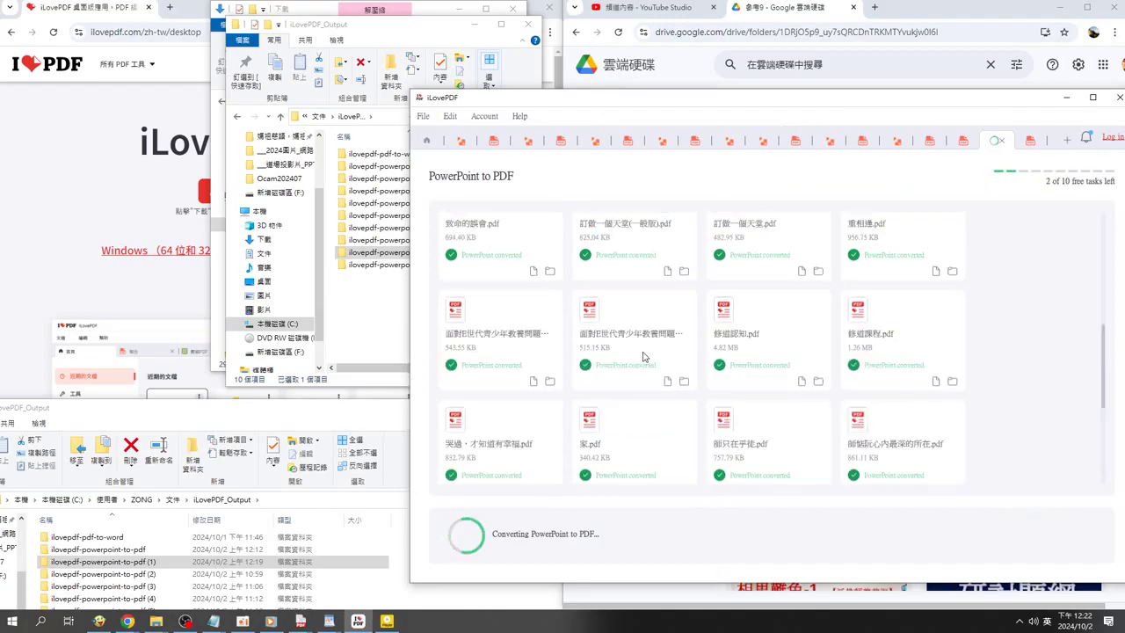
{"action": "scroll", "coordinate": [651, 374], "scroll_direction": "up", "scroll_amount": 5}
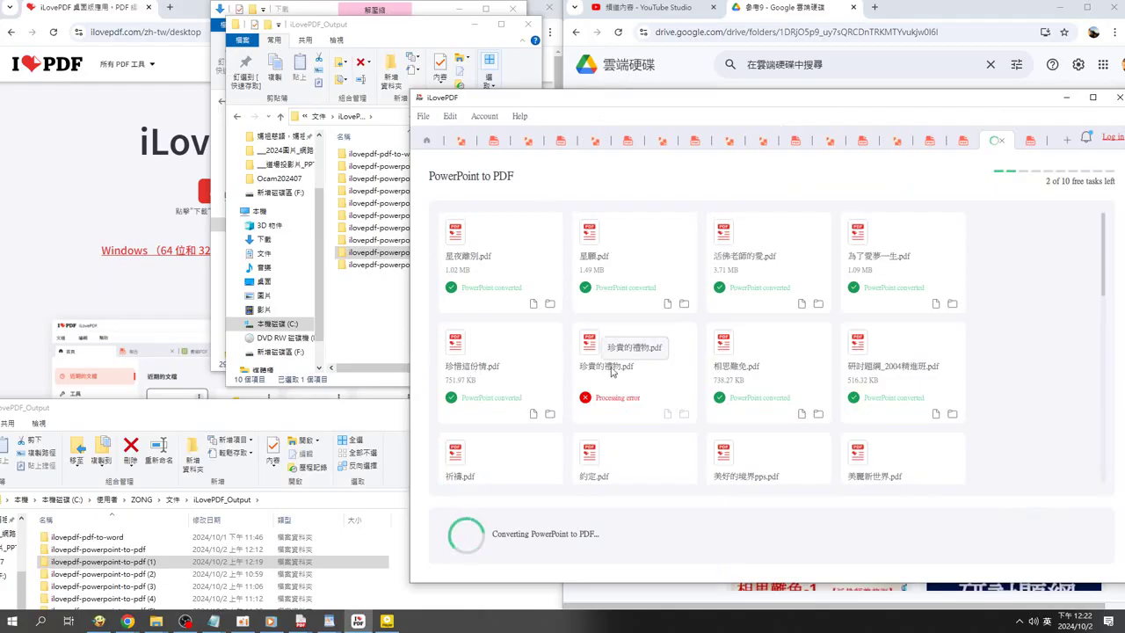
{"action": "scroll", "coordinate": [612, 372], "scroll_direction": "down", "scroll_amount": 2}
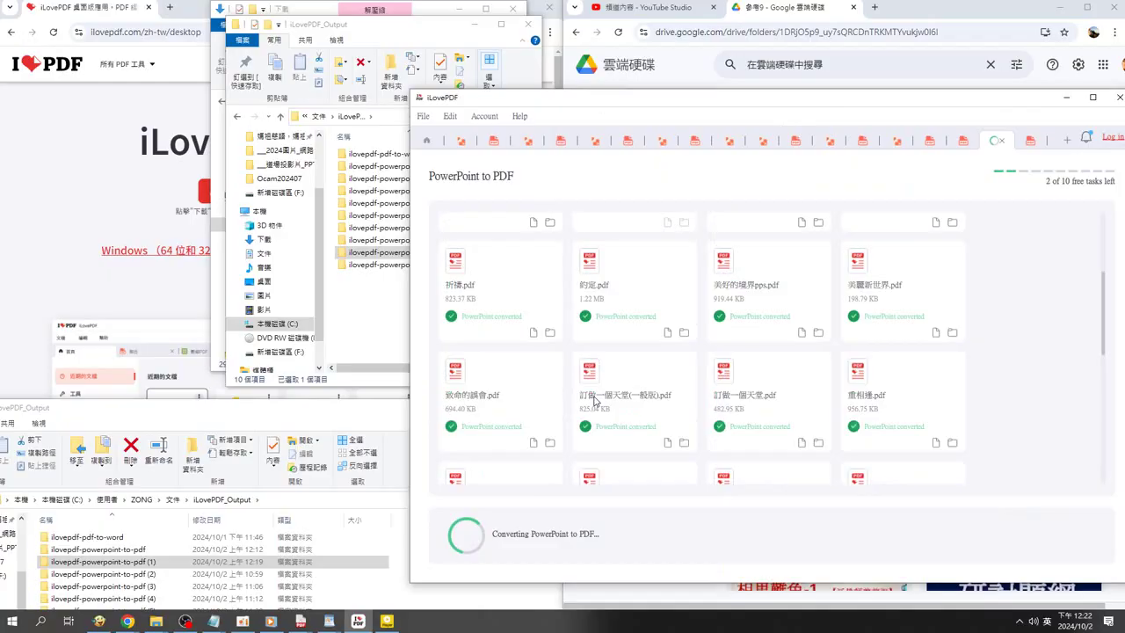
{"action": "scroll", "coordinate": [597, 400], "scroll_direction": "down", "scroll_amount": 2}
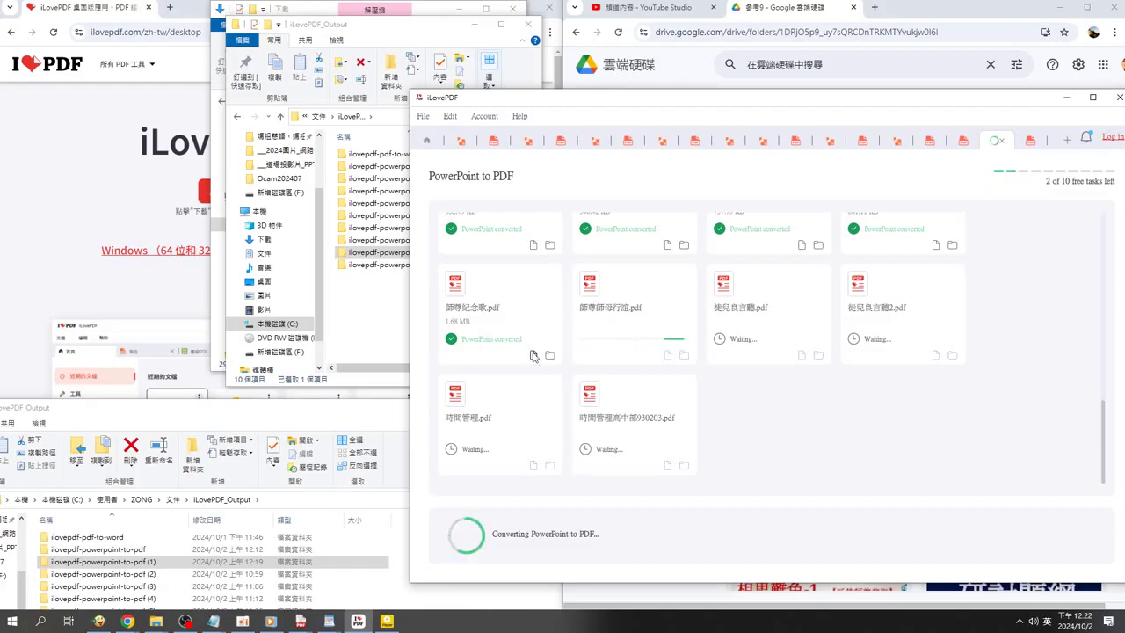
Open the converted 師尊紀念歌.pdf and page down to page 4, the 師尊紀念歌-2 slide.
{"action": "left_click", "coordinate": [533, 355]}
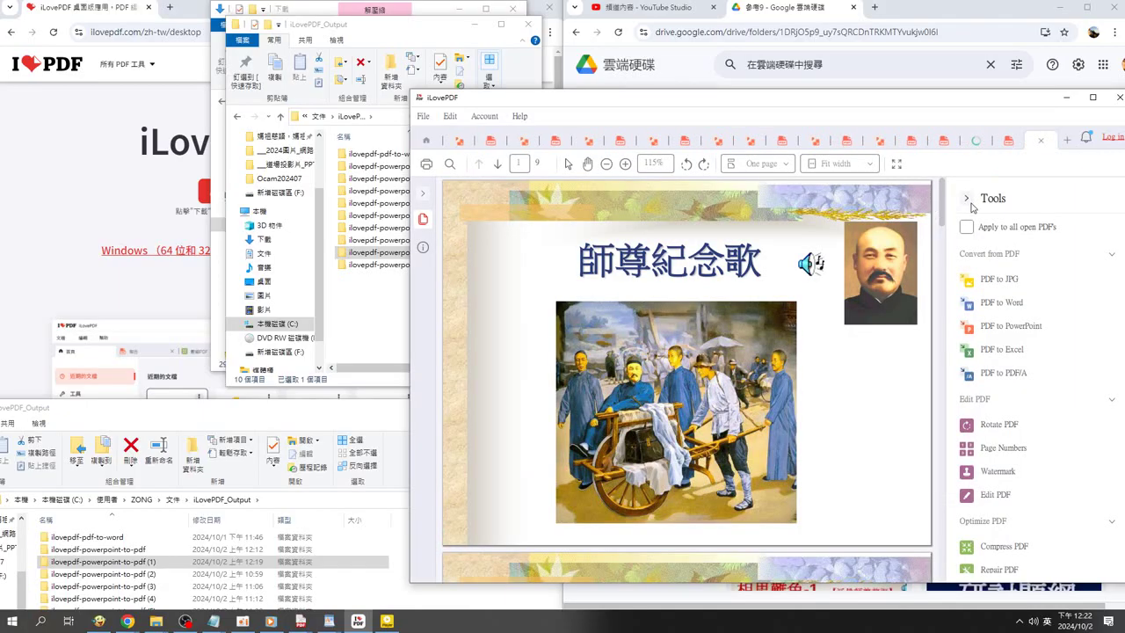
{"action": "key", "text": "Page_Down"}
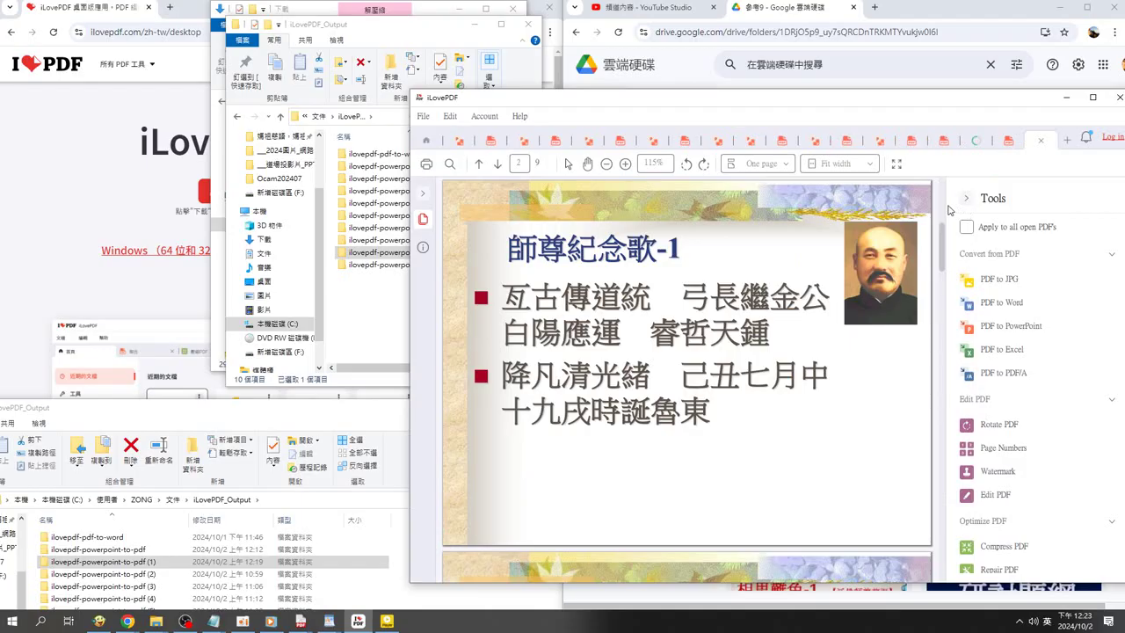
{"action": "key", "text": "Page_Down"}
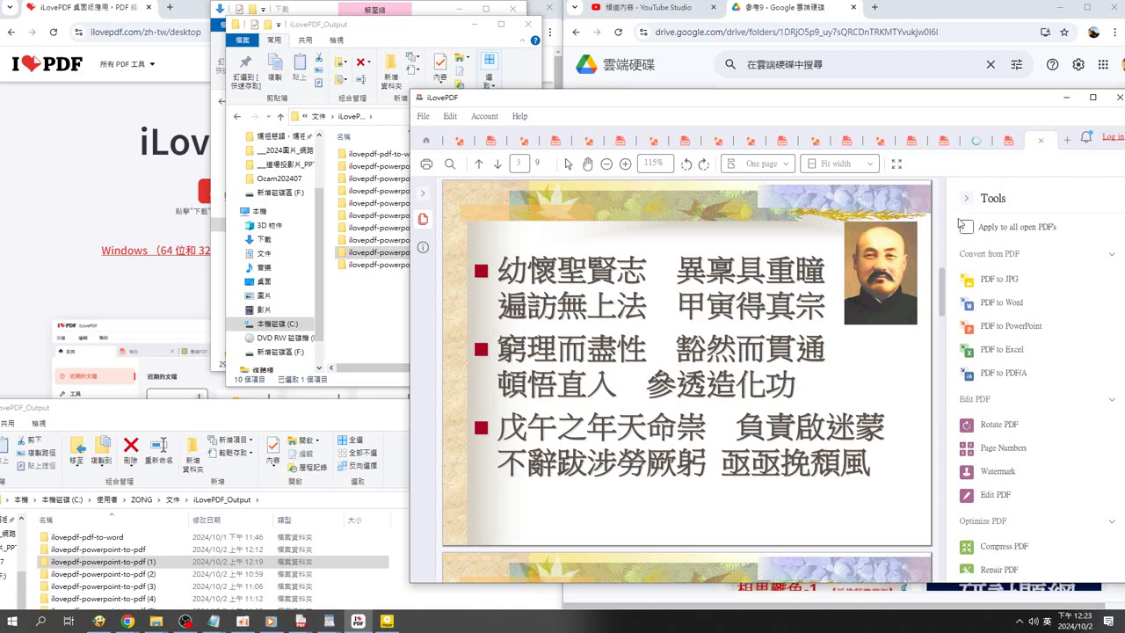
{"action": "mouse_move", "coordinate": [959, 221]}
{"action": "key", "text": "Page_Down"}
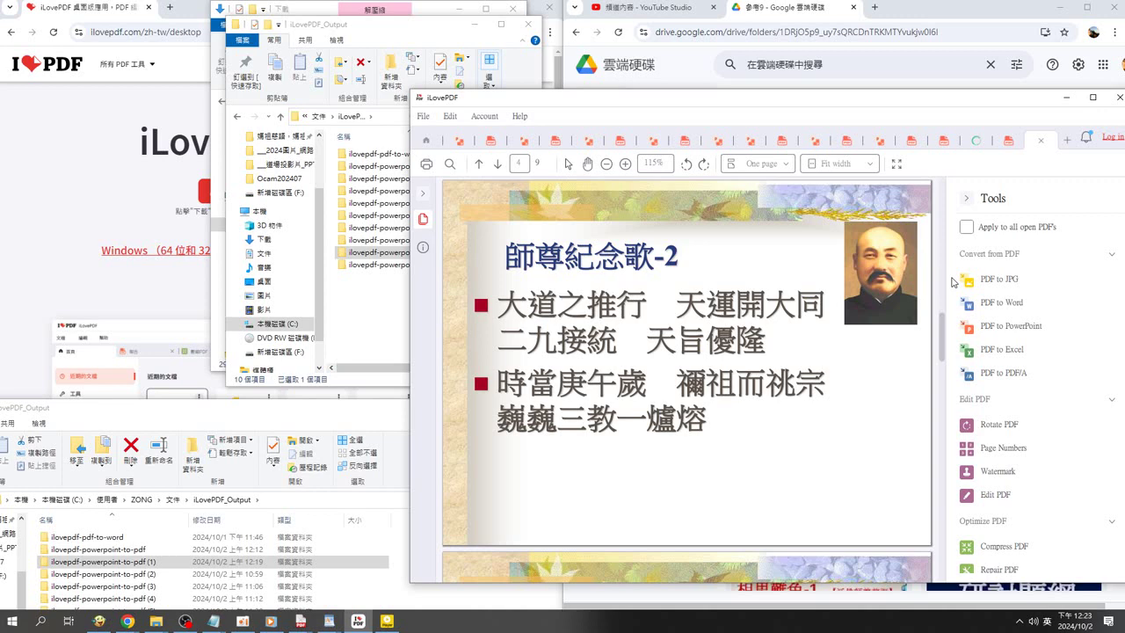
Page the PDF forward from page 4 past the 師尊紀念歌-3 slide to page 7.
{"action": "key", "text": "Page_Down"}
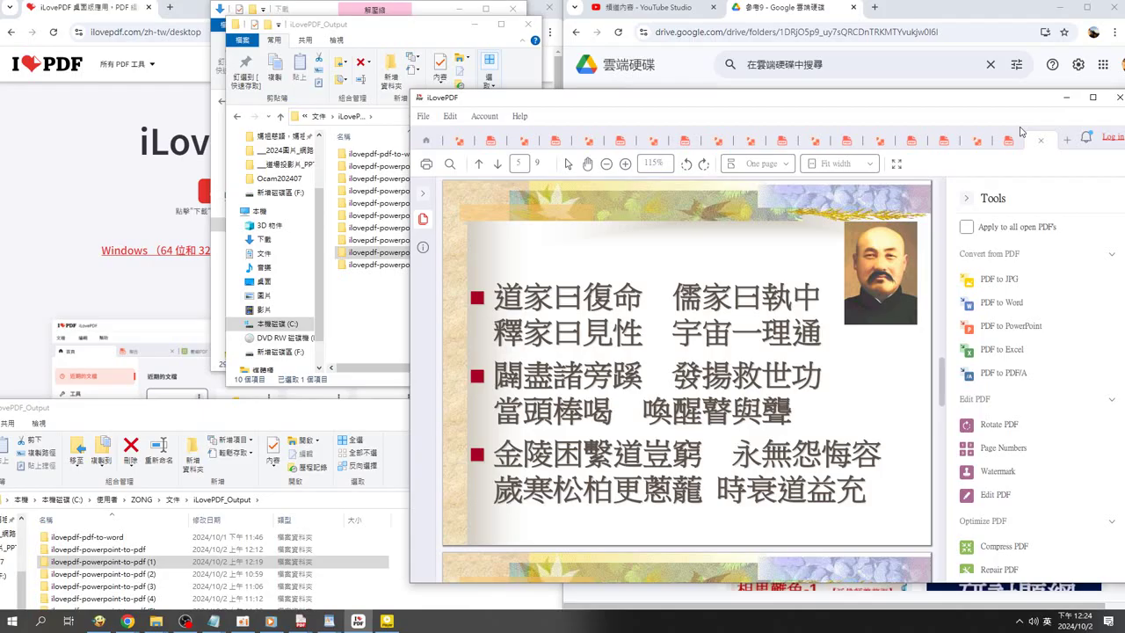
{"action": "key", "text": "Page_Down"}
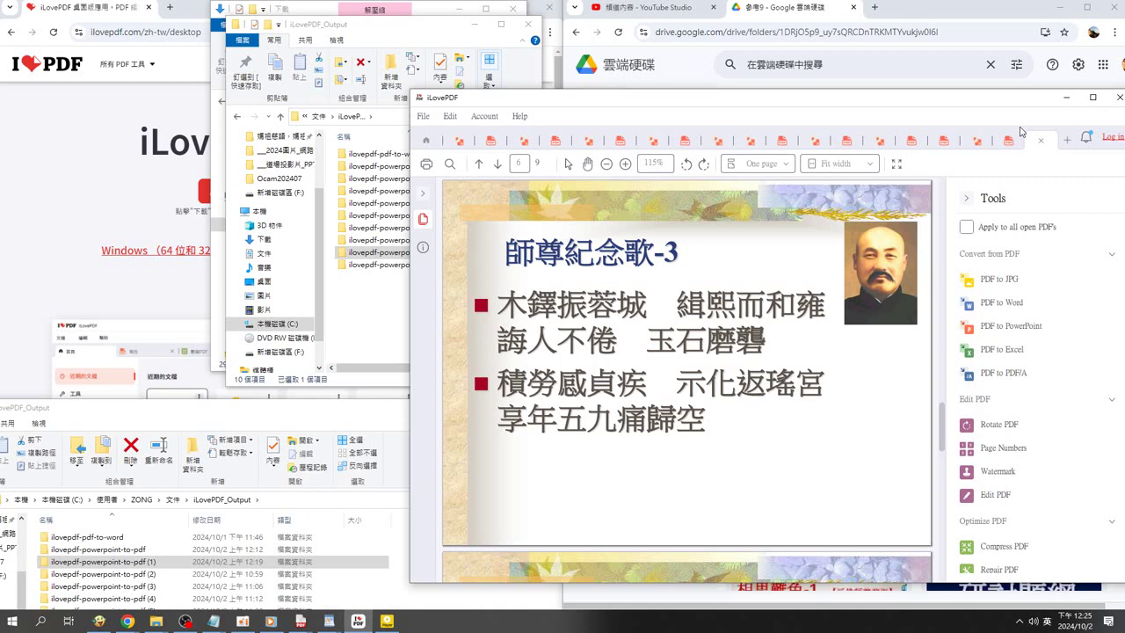
{"action": "key", "text": "Right"}
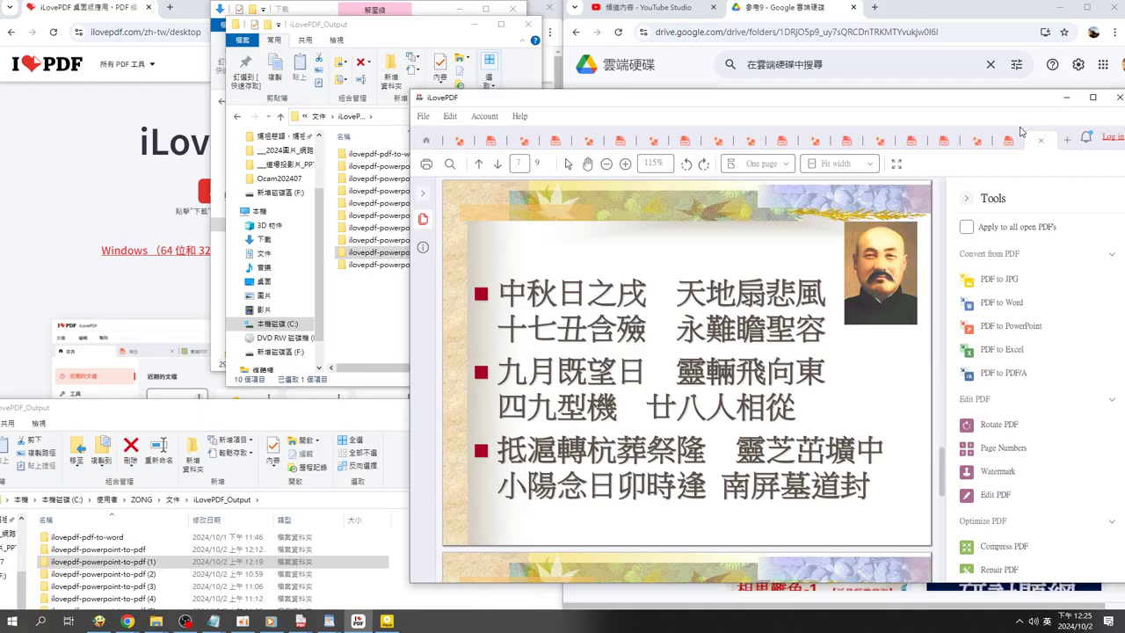
Advance through page 8, the 師尊紀念歌-4 slide, to the final page, beginning 快人騎快馬.
{"action": "key", "text": "Page_Down"}
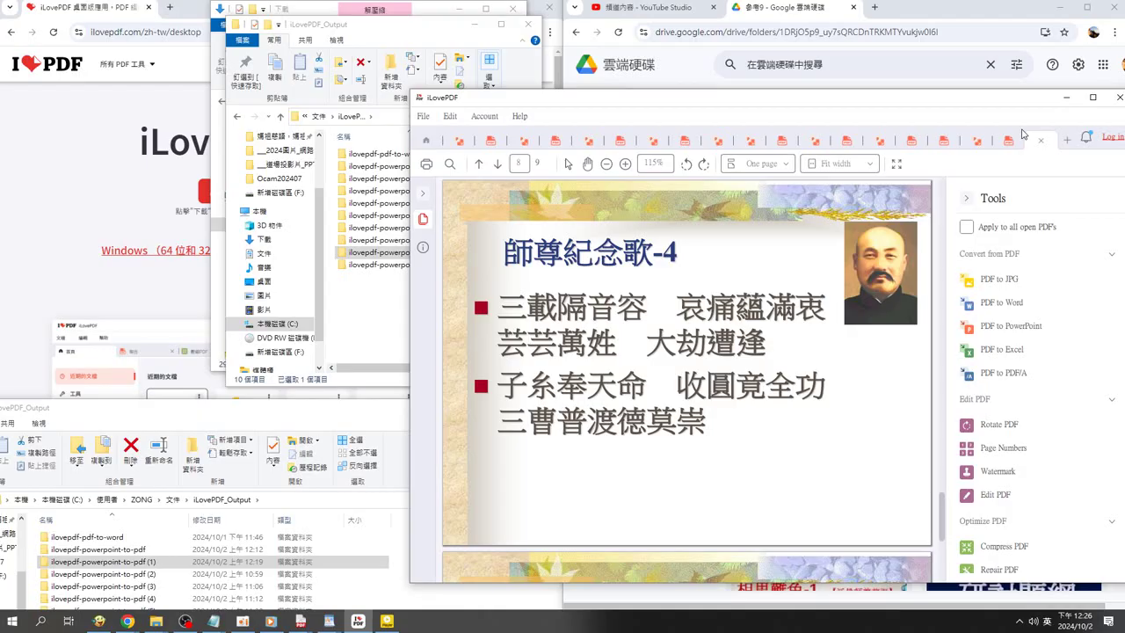
{"action": "key", "text": "Page_Down"}
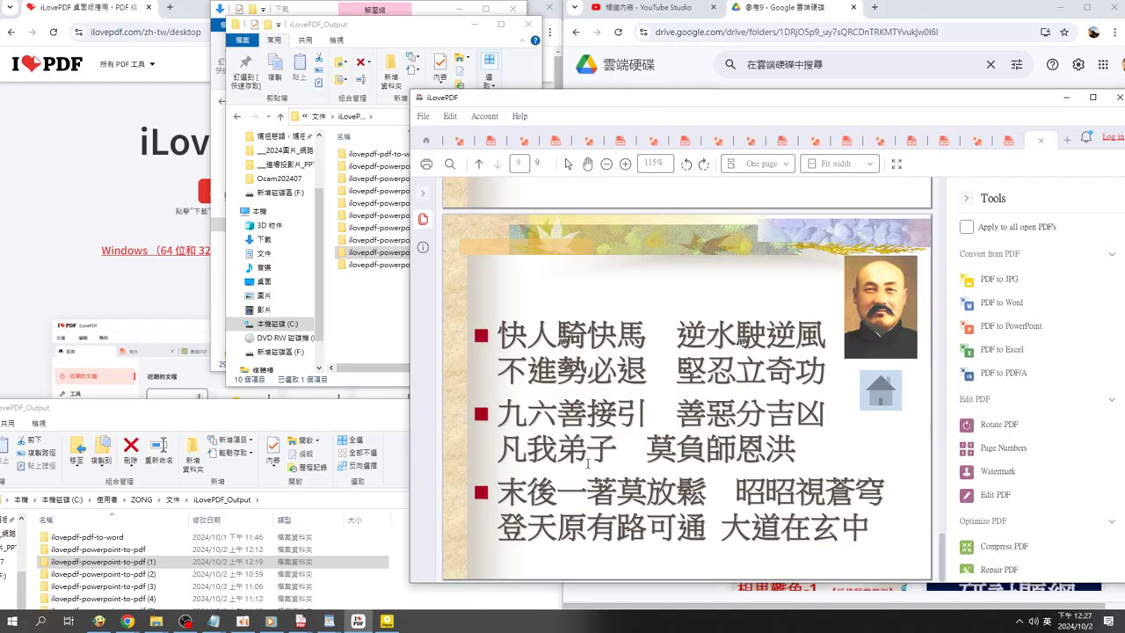
Leave the Google Drive browser, glance at the 研討題綱 PDF, and reopen the PowerPoint to PDF results.
{"action": "left_click", "coordinate": [595, 591]}
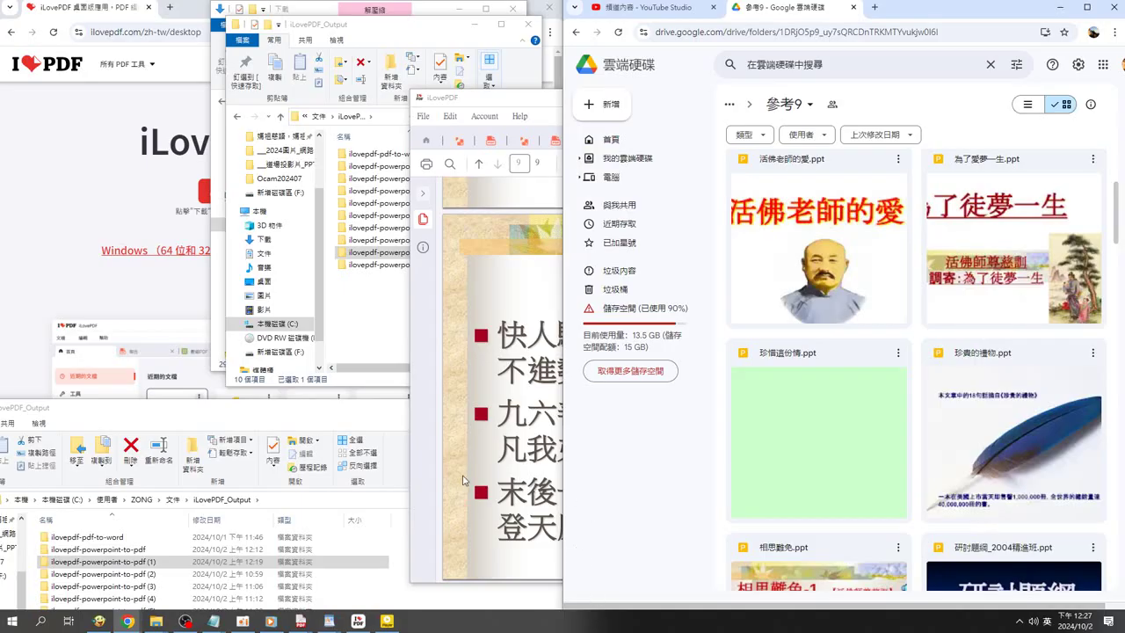
{"action": "left_click", "coordinate": [358, 621]}
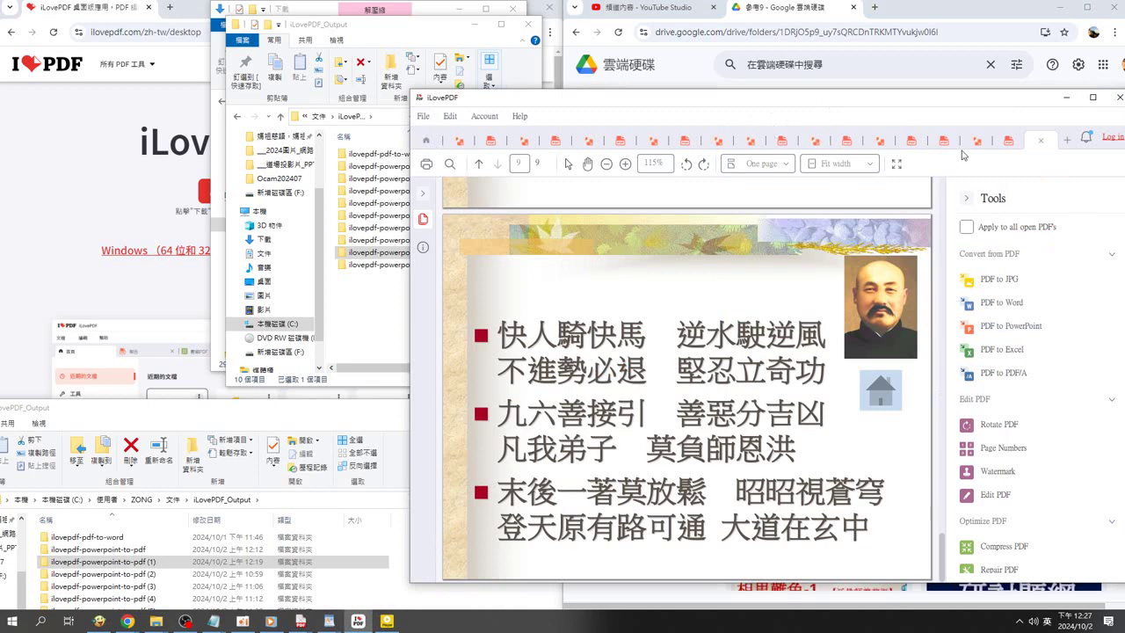
{"action": "left_click", "coordinate": [1009, 143]}
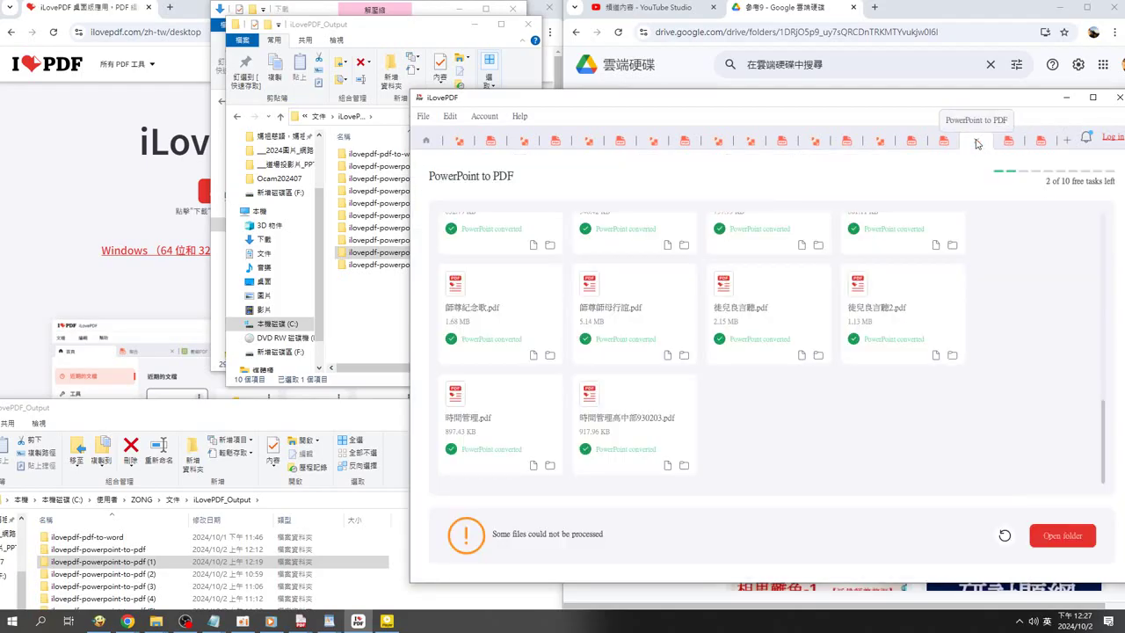
{"action": "left_click", "coordinate": [976, 141]}
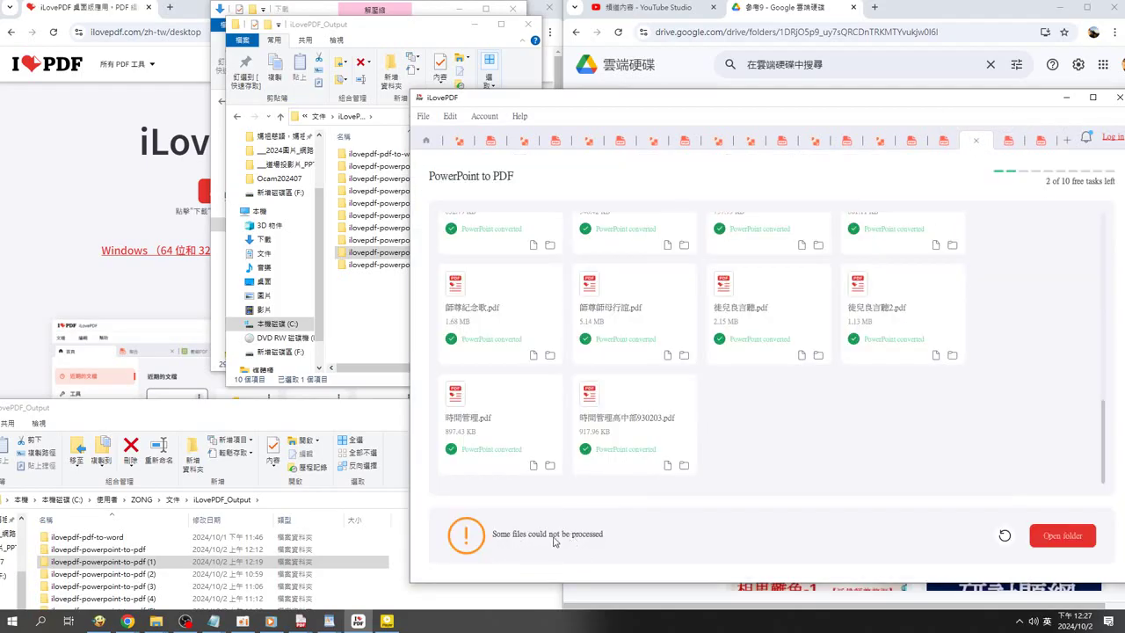
Scroll through the converted-files list, then go back to the Tools home page.
{"action": "scroll", "coordinate": [834, 484], "scroll_direction": "up", "scroll_amount": 5}
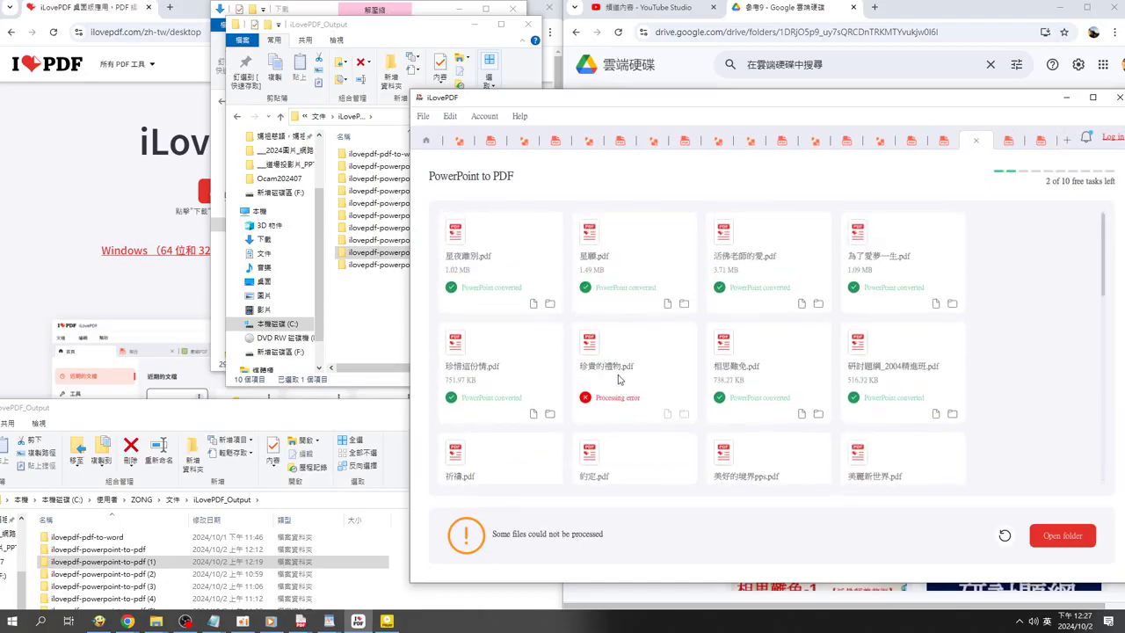
{"action": "scroll", "coordinate": [621, 400], "scroll_direction": "down", "scroll_amount": 1}
{"action": "scroll", "coordinate": [622, 404], "scroll_direction": "down", "scroll_amount": 5}
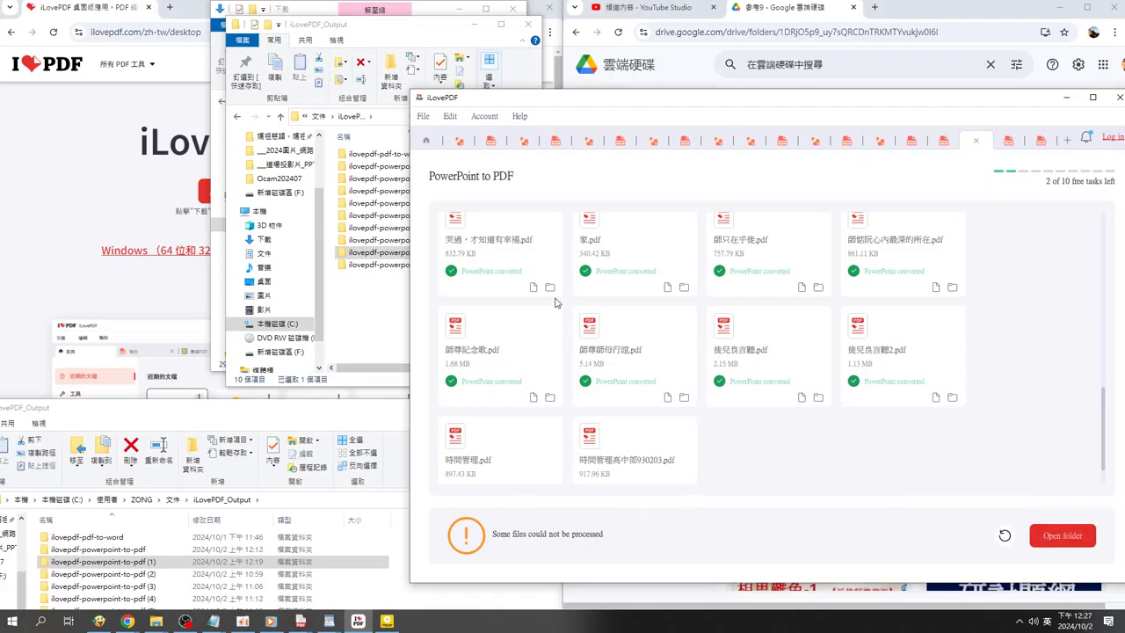
{"action": "left_click", "coordinate": [428, 140]}
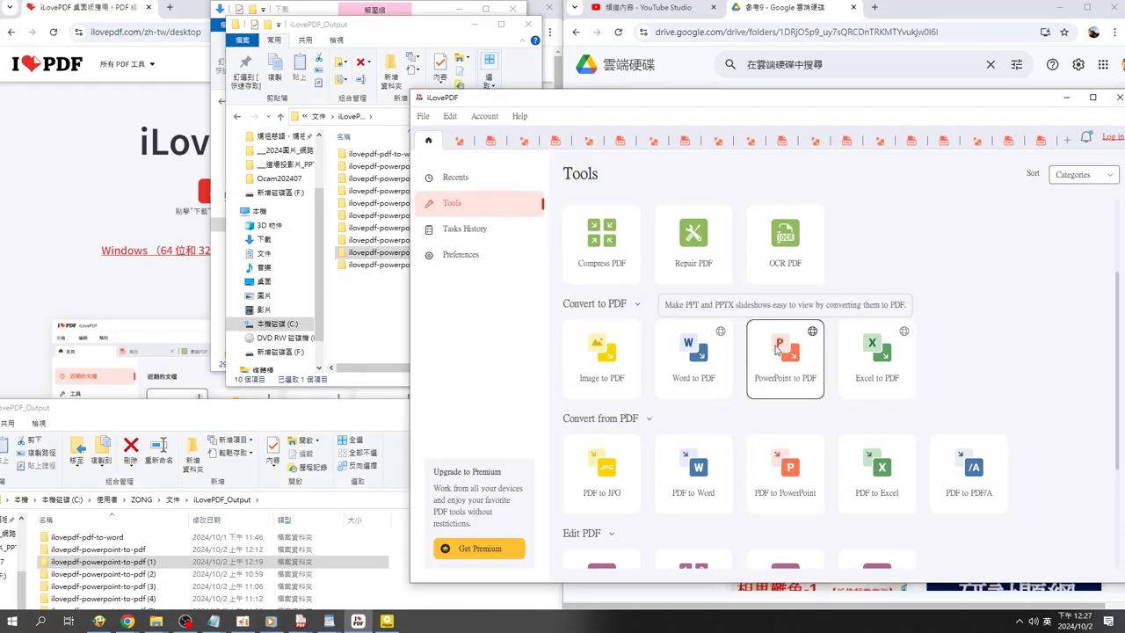
Start a new PowerPoint to PDF task with only 珍貴的禮物.ppt loaded.
{"action": "left_click", "coordinate": [785, 351]}
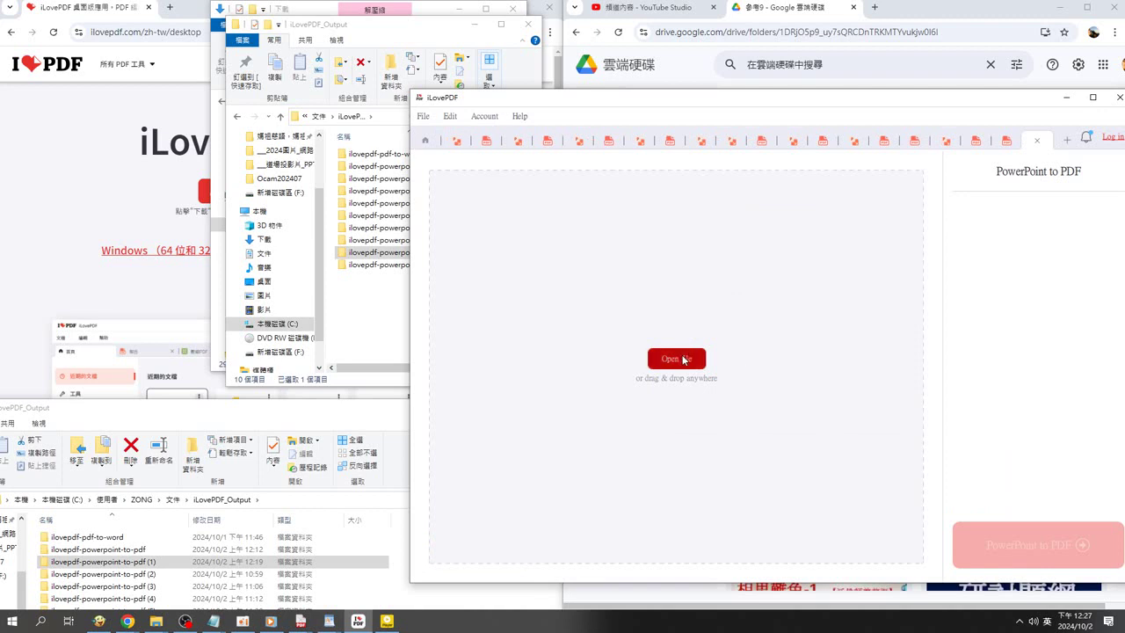
{"action": "left_click", "coordinate": [678, 360]}
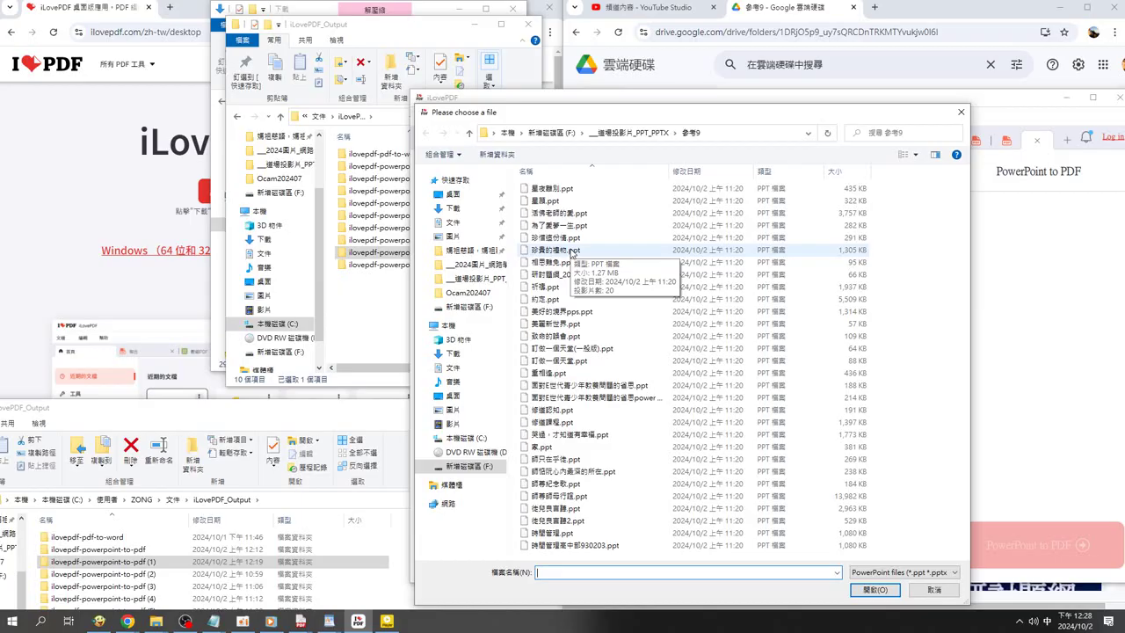
{"action": "left_click", "coordinate": [571, 253]}
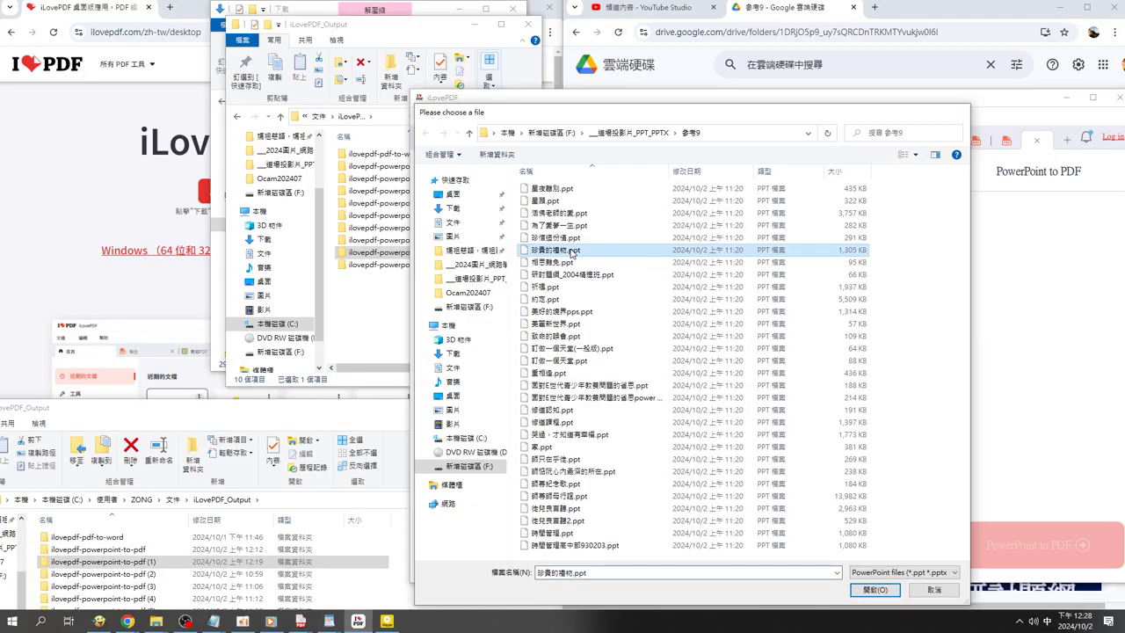
{"action": "double_click", "coordinate": [572, 253]}
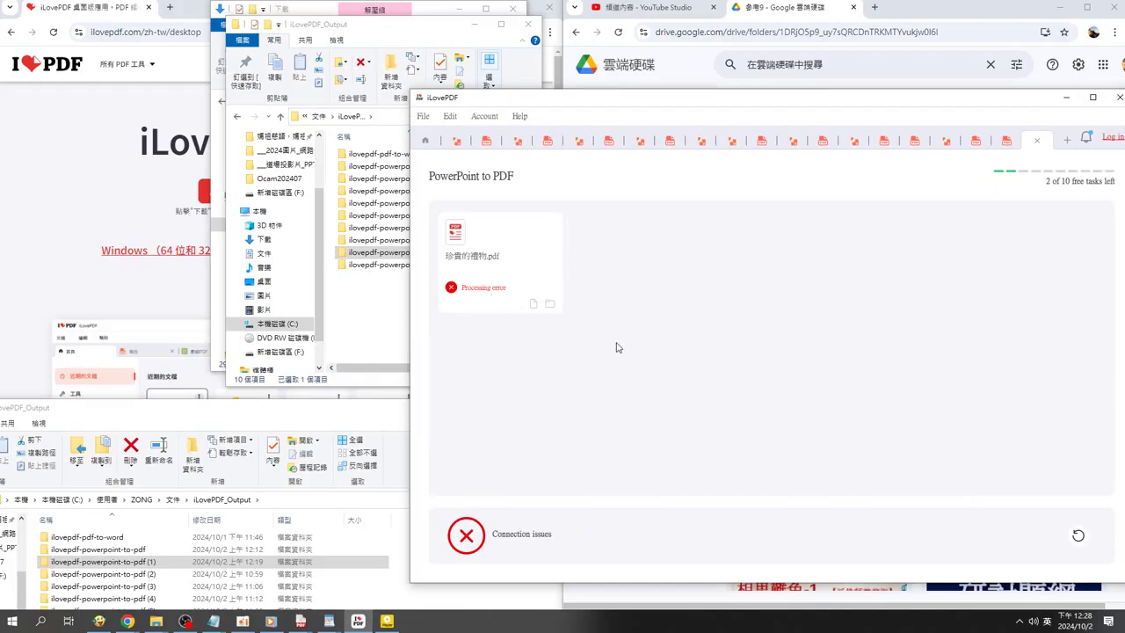
Bring the oCam screen recorder forward once the 珍貴的禮物.pdf conversion fails.
{"action": "left_click", "coordinate": [243, 622]}
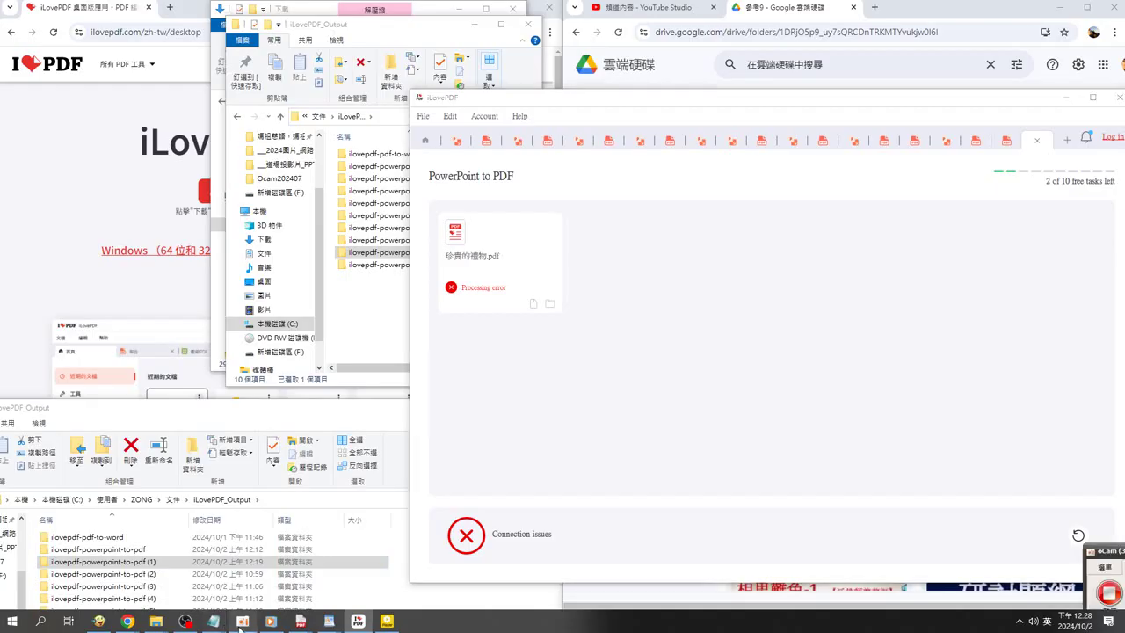